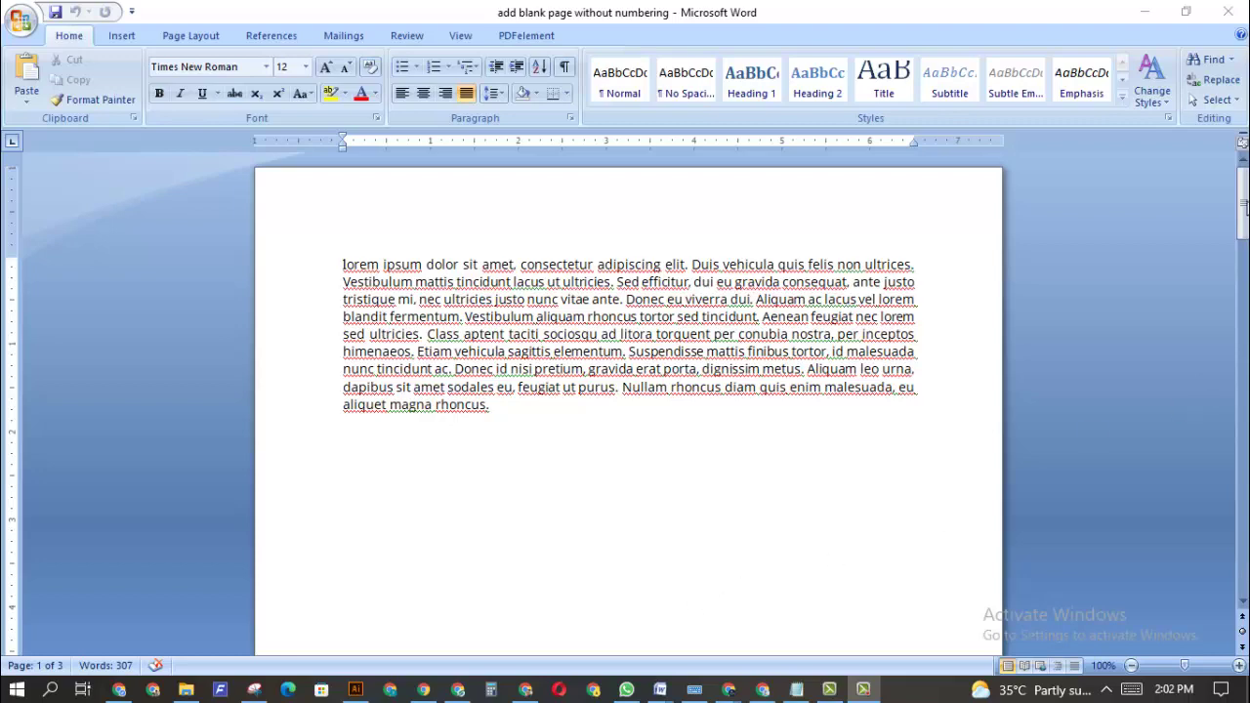
Step: Add an Accent Bar 1 page number at the top of the page, then close the header
mouse_move(1244, 205)
mouse_down()
mouse_move(1244, 342)
mouse_move(1244, 205)
mouse_up()
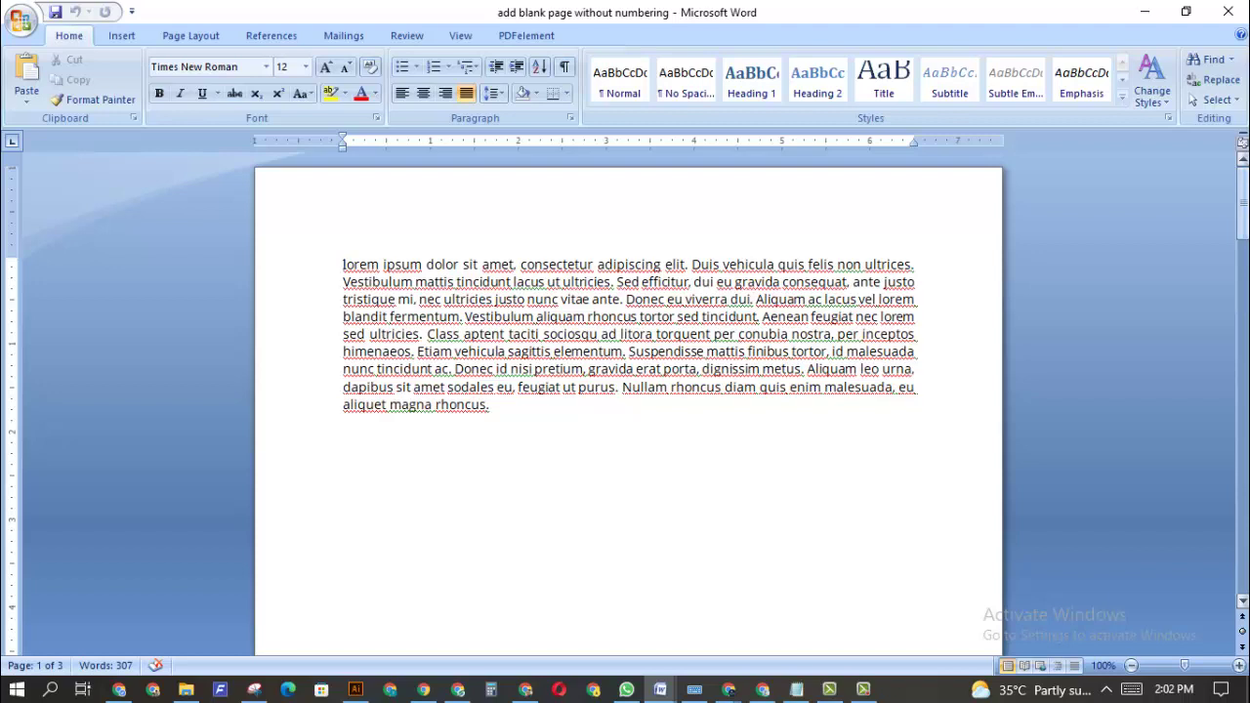
click(125, 36)
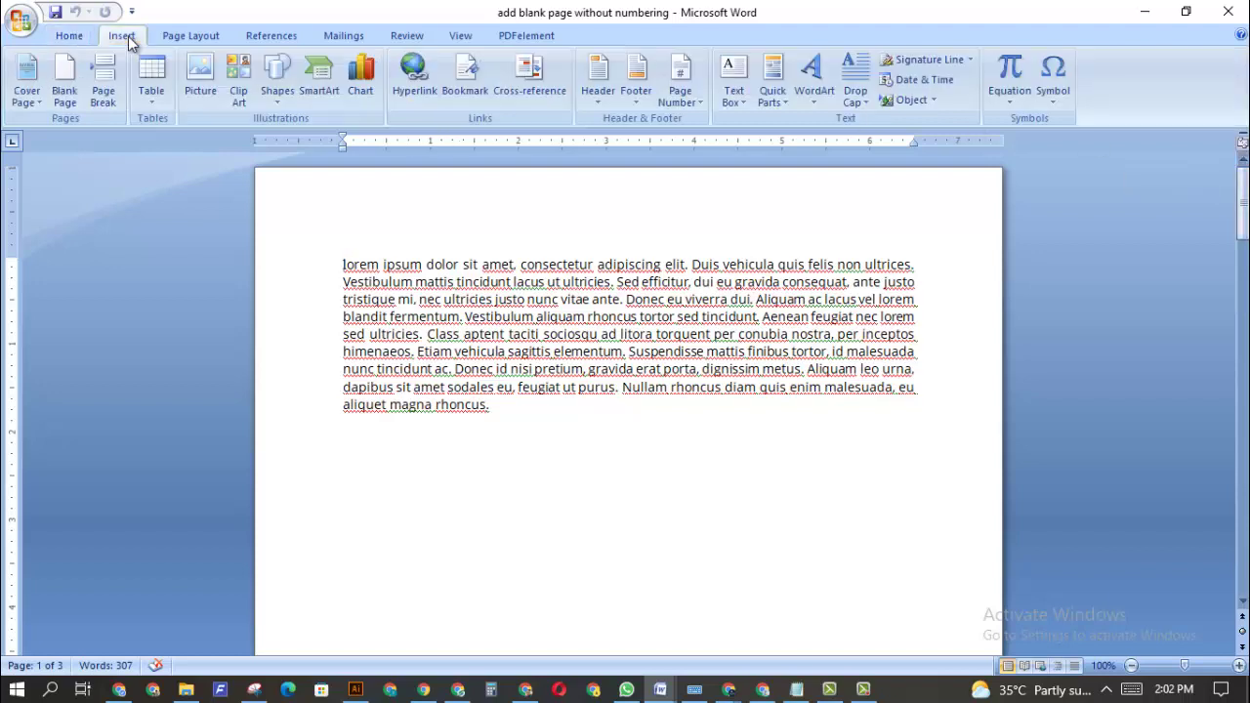
click(695, 104)
mouse_move(757, 128)
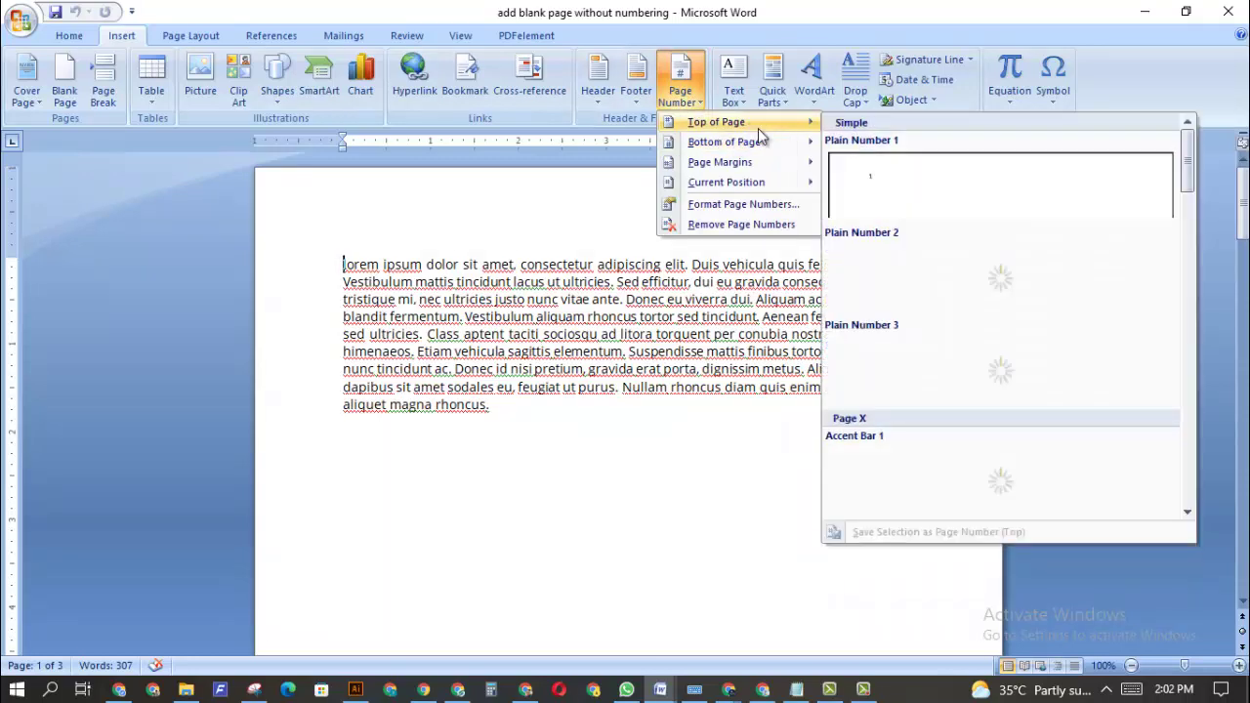
click(947, 453)
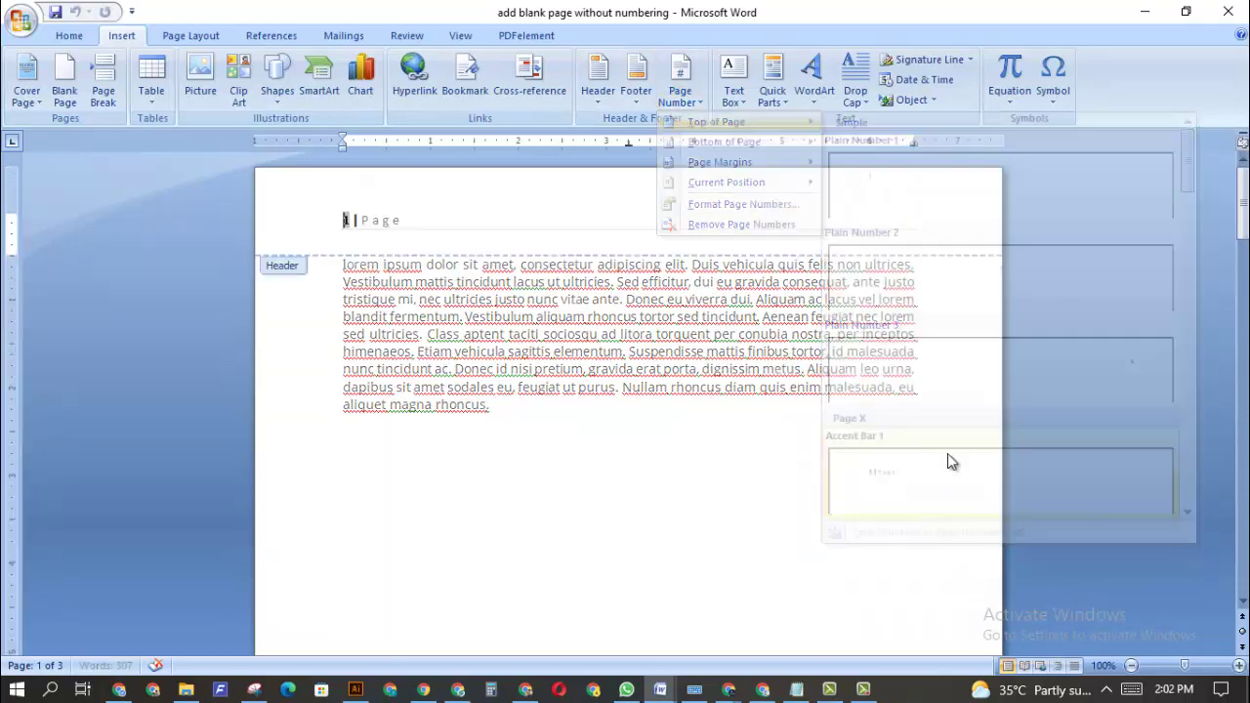
mouse_move(1243, 219)
mouse_down()
mouse_move(1243, 419)
mouse_move(1243, 195)
mouse_up()
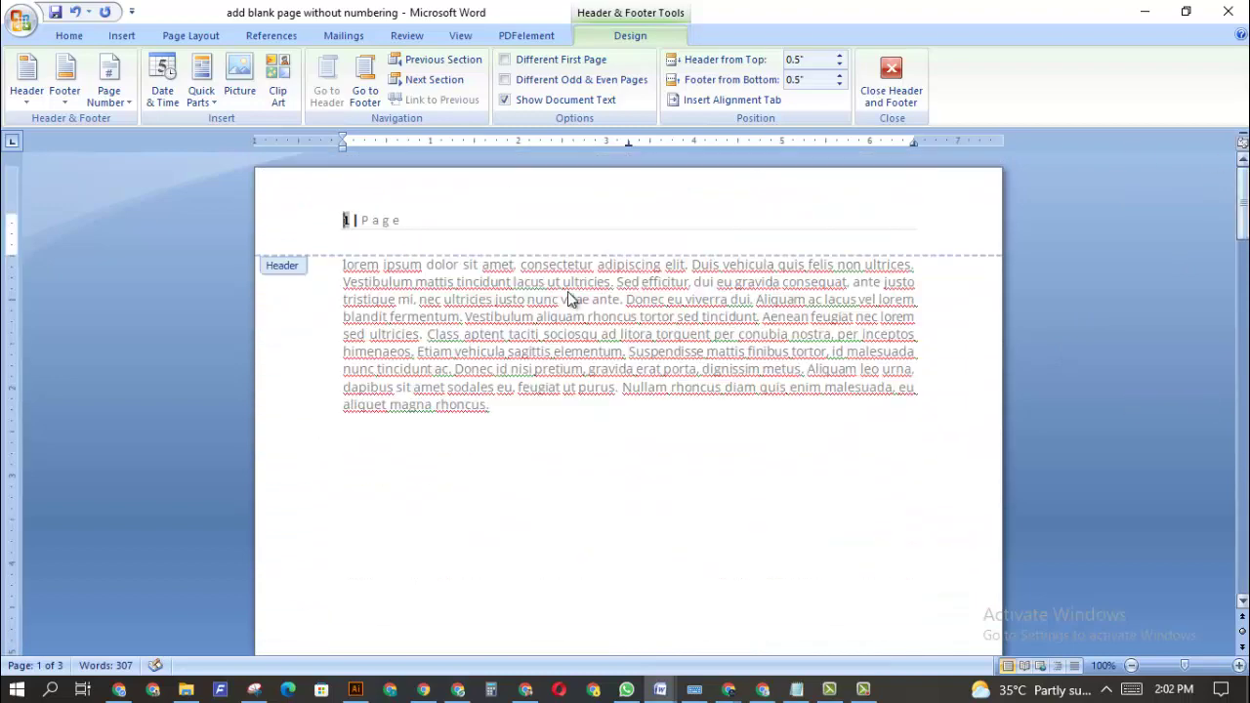
click(889, 83)
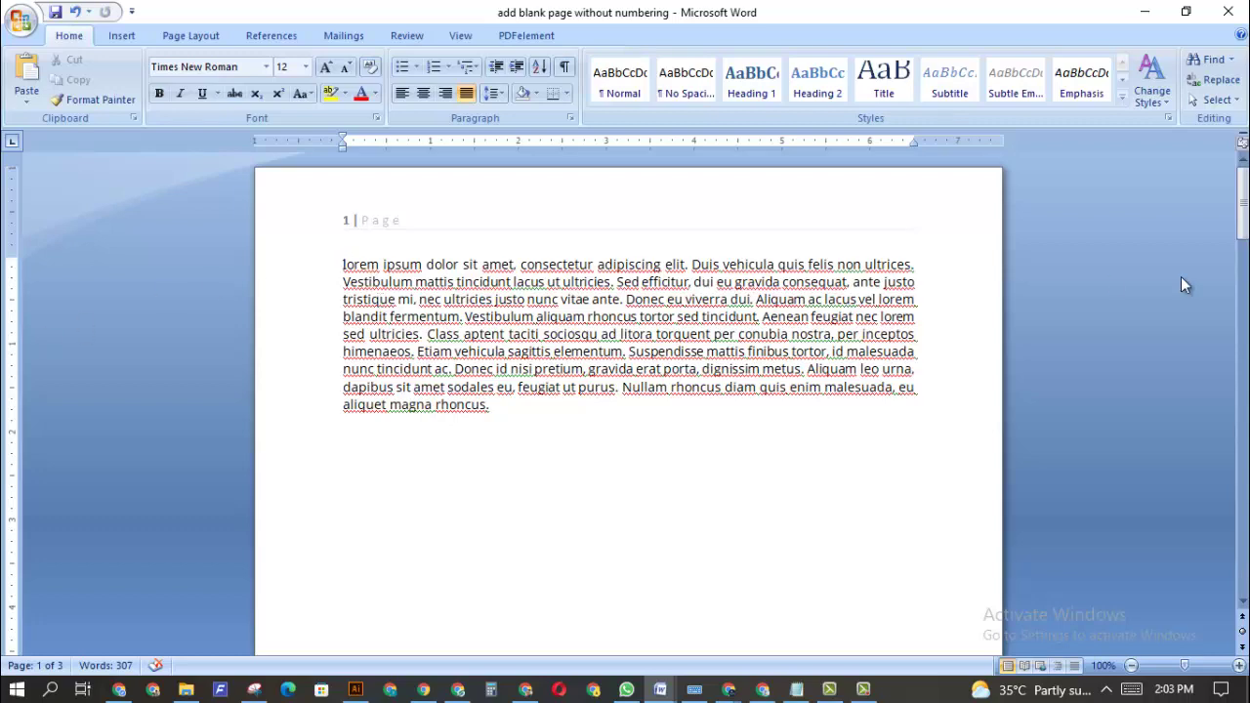
Step: Insert a blank page ahead of the lorem ipsum paragraph and scroll to check it
mouse_move(1242, 207)
mouse_down()
mouse_move(1242, 227)
mouse_move(1242, 195)
mouse_up()
click(127, 38)
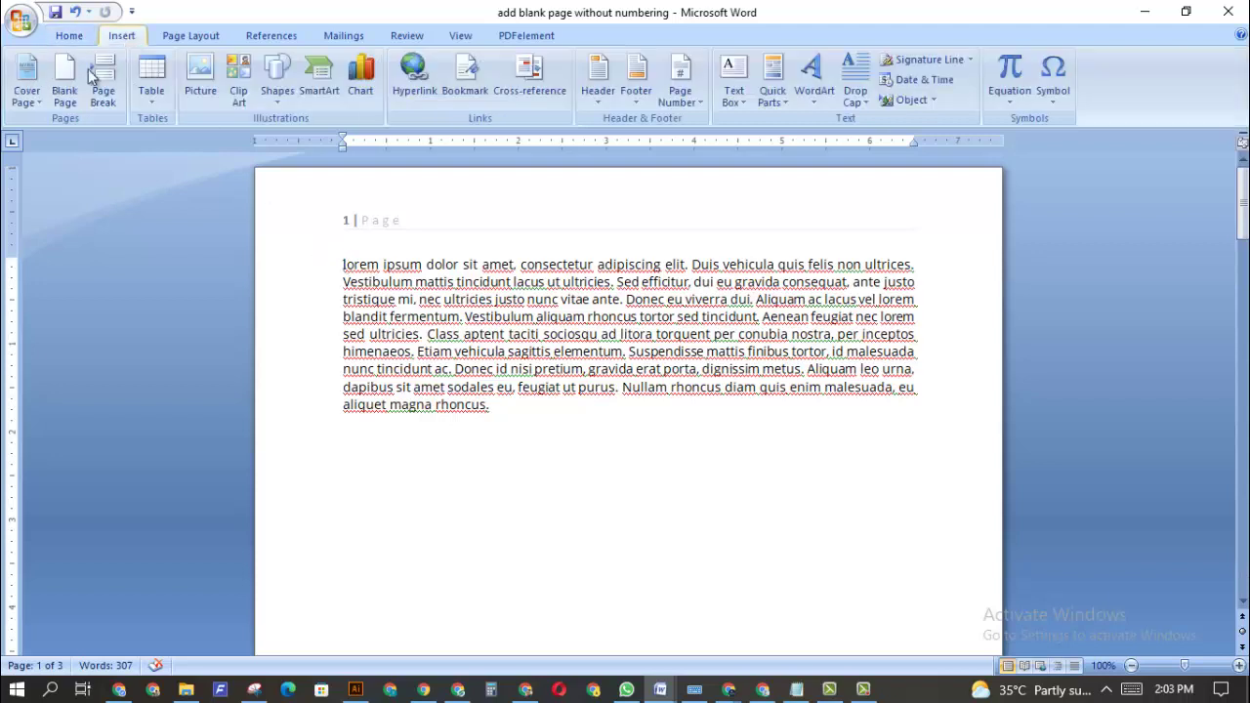
click(67, 98)
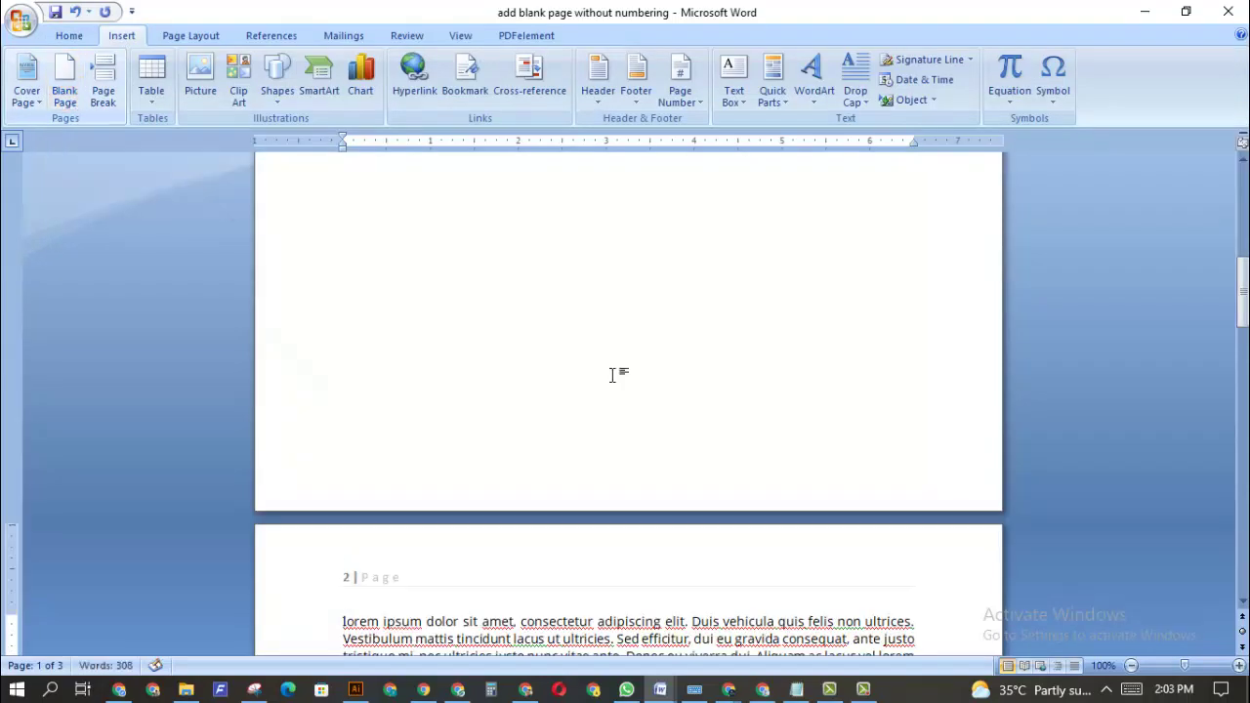
drag(1242, 288, 1242, 190)
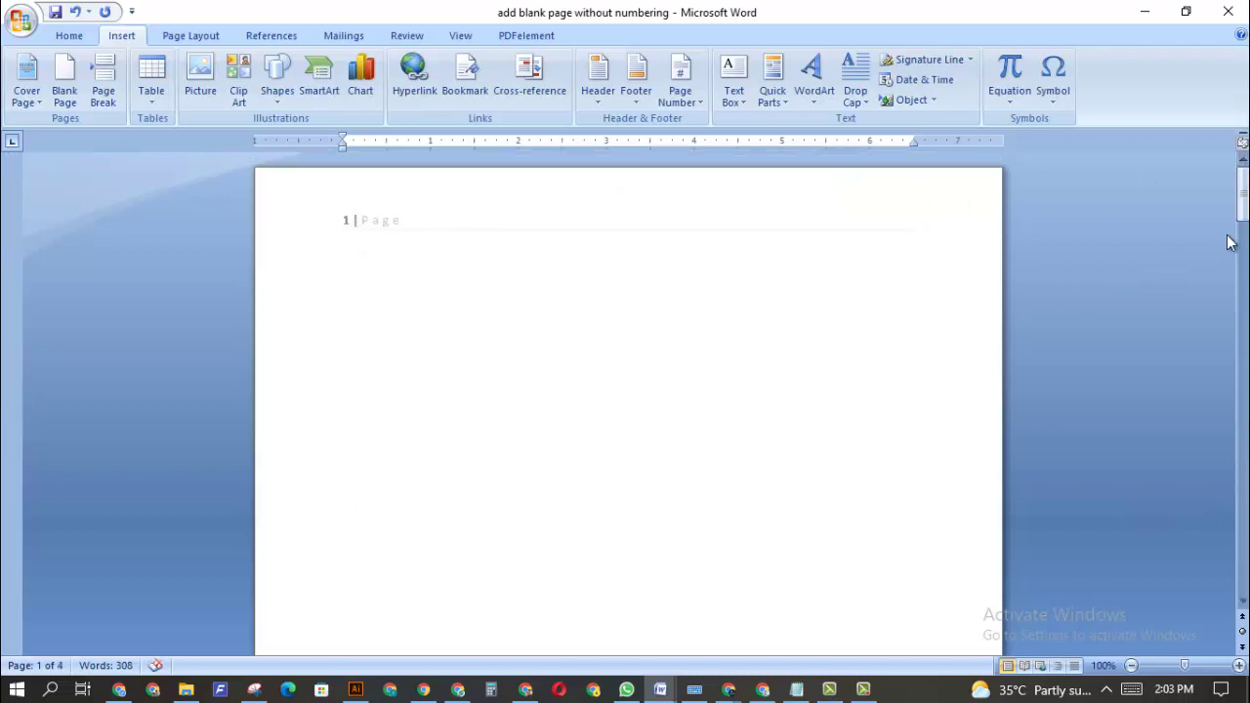
drag(1242, 196, 1241, 283)
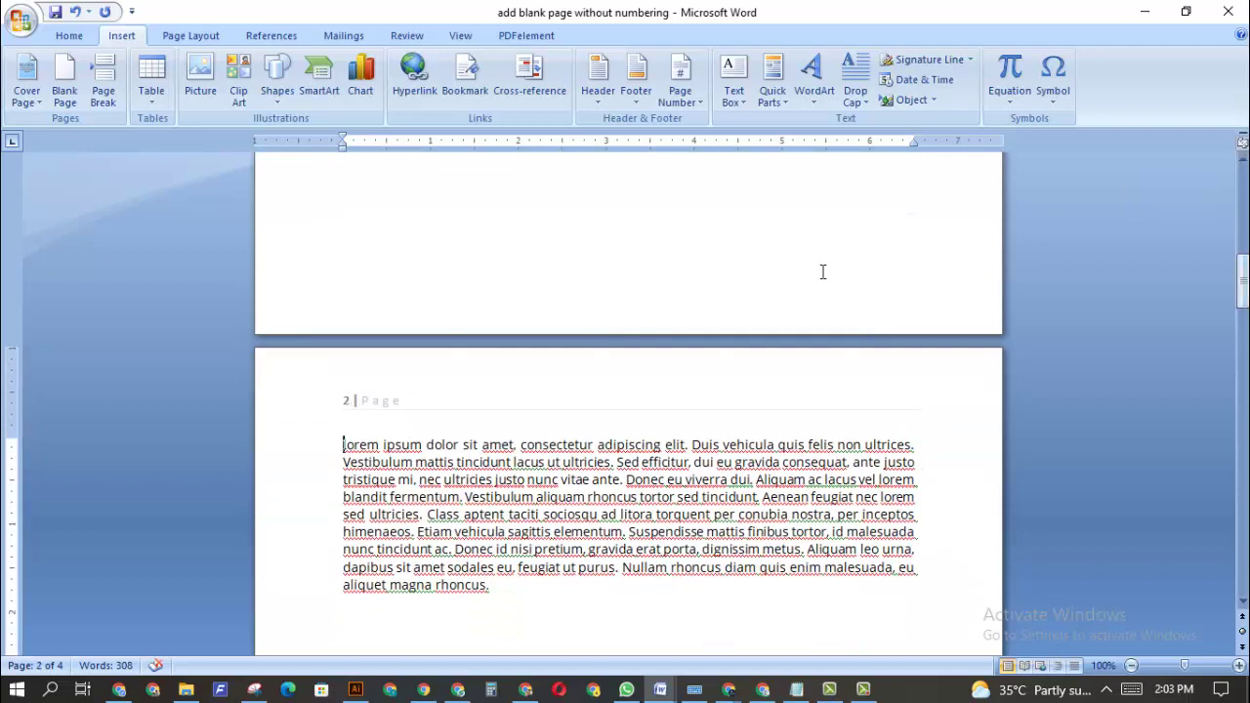
drag(1242, 283, 1242, 195)
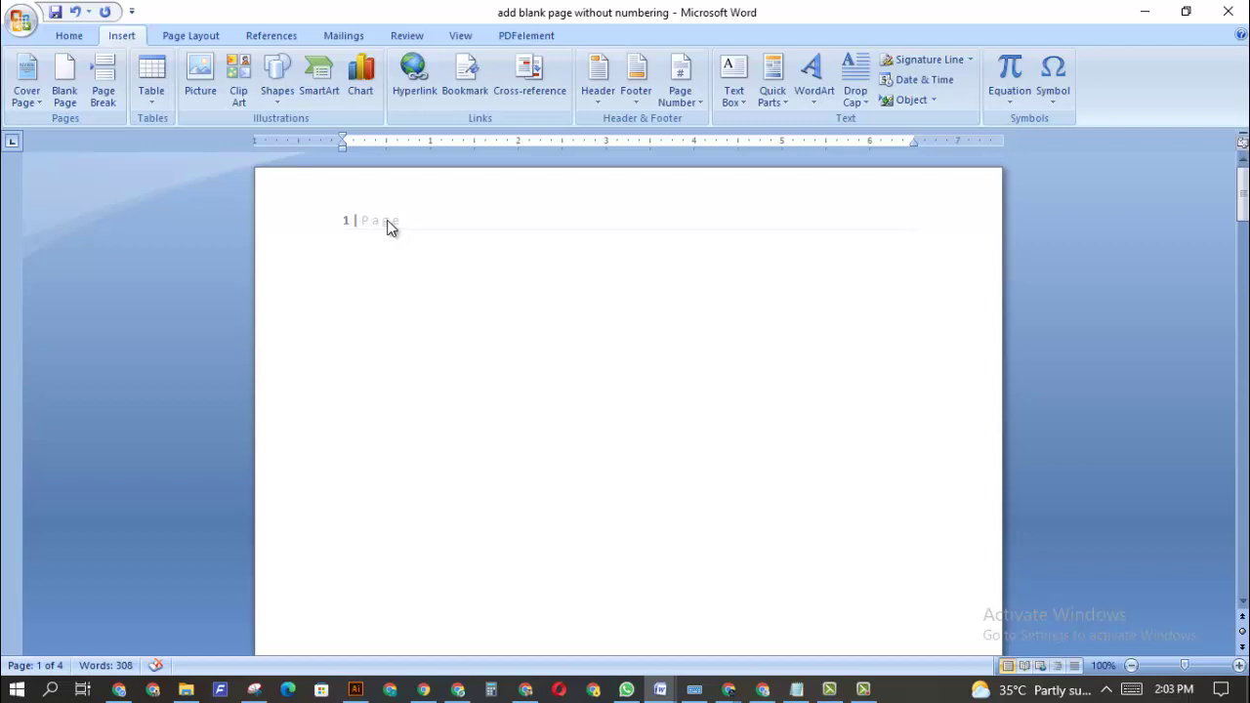
Step: Insert a Next Page section break at the top of the blank first page
click(187, 37)
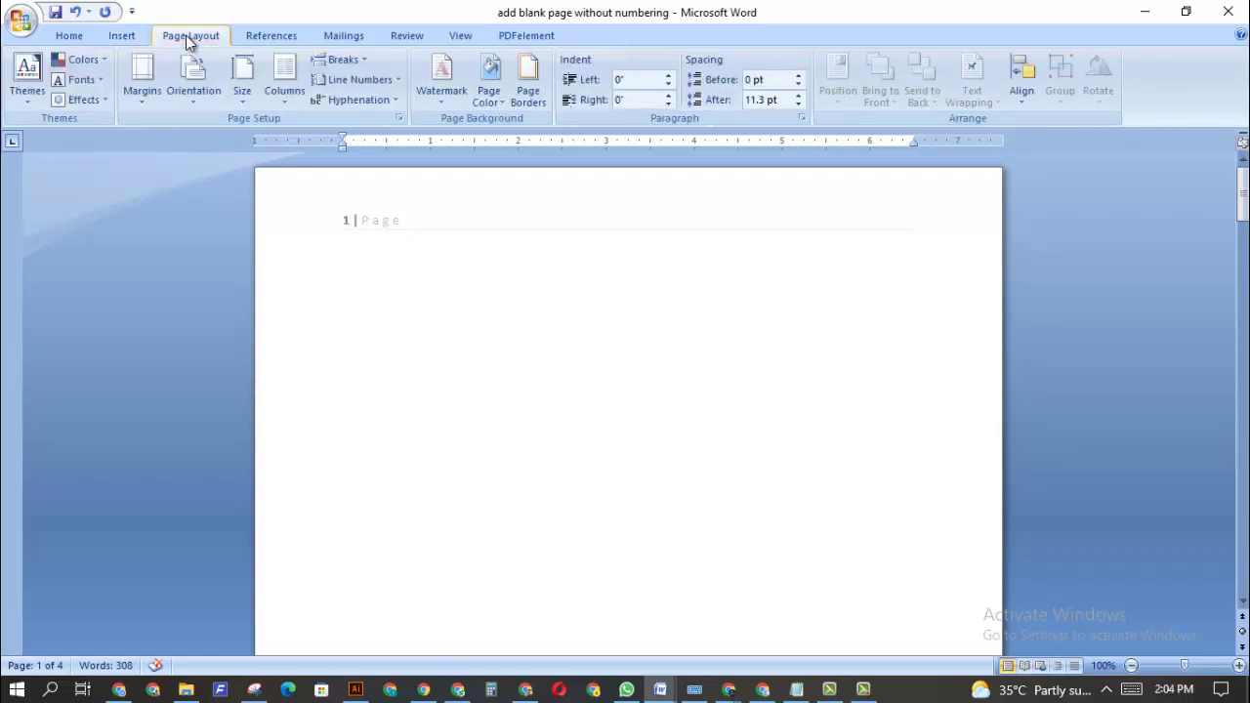
click(427, 349)
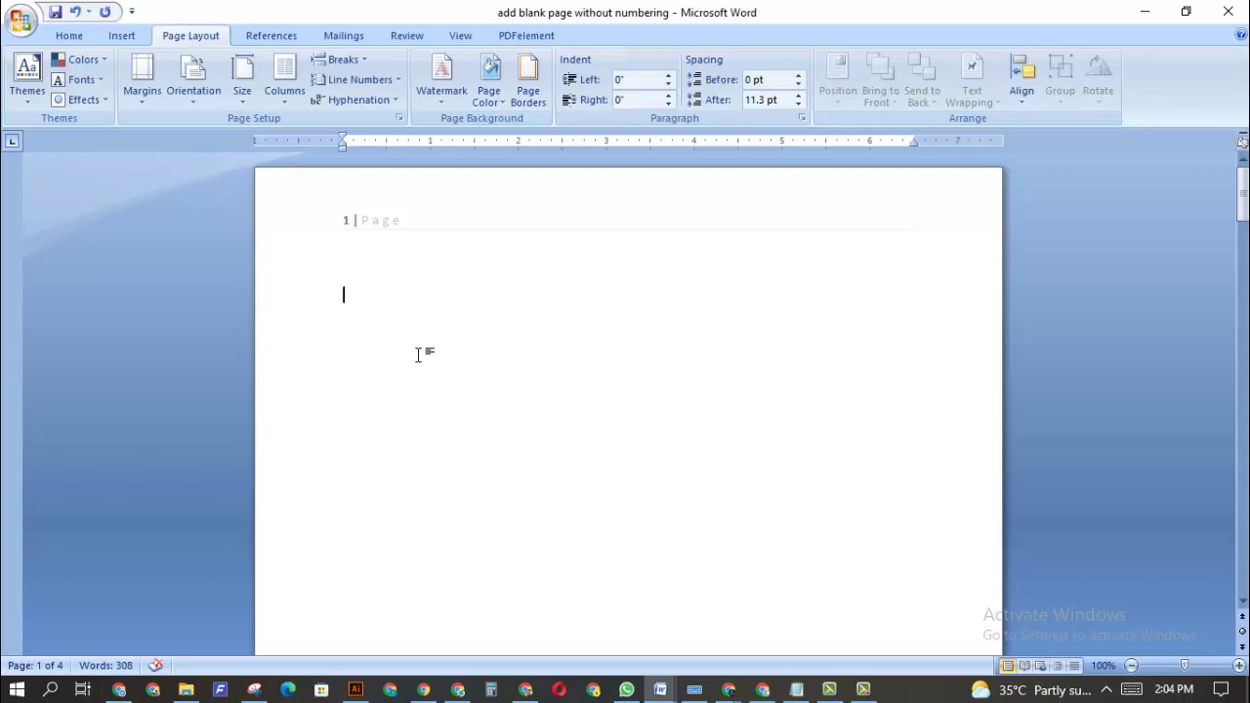
click(387, 270)
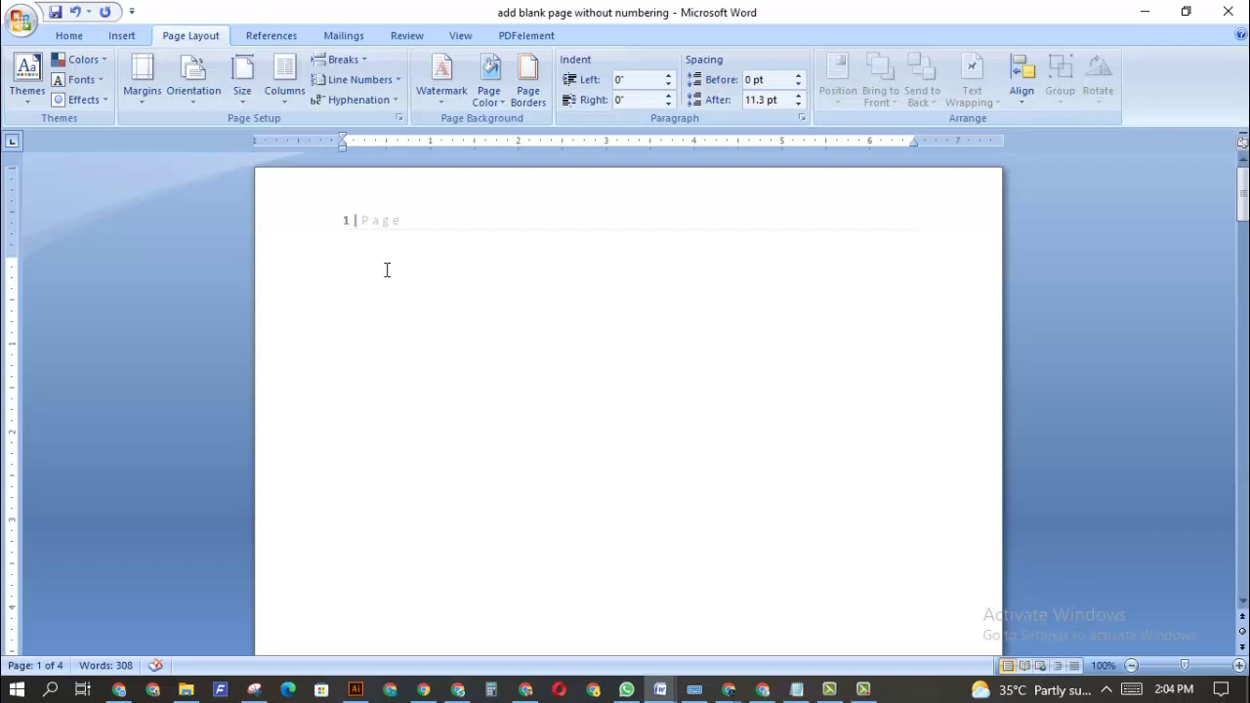
click(363, 63)
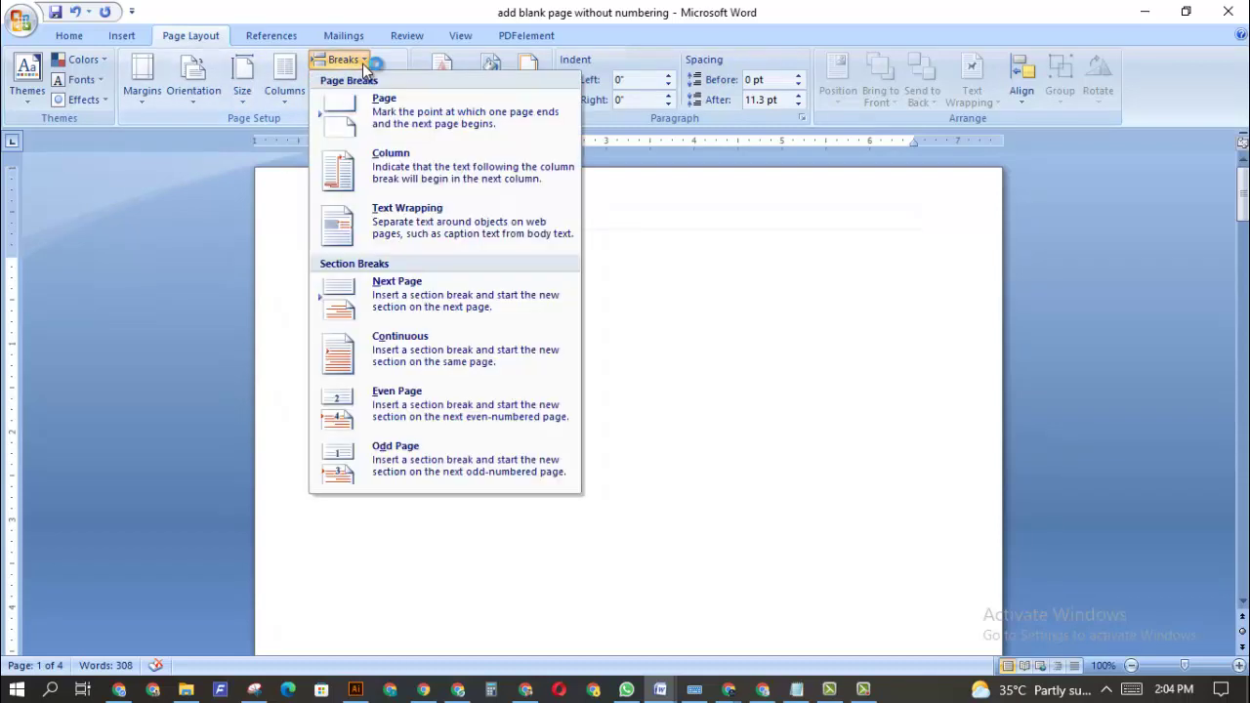
click(449, 292)
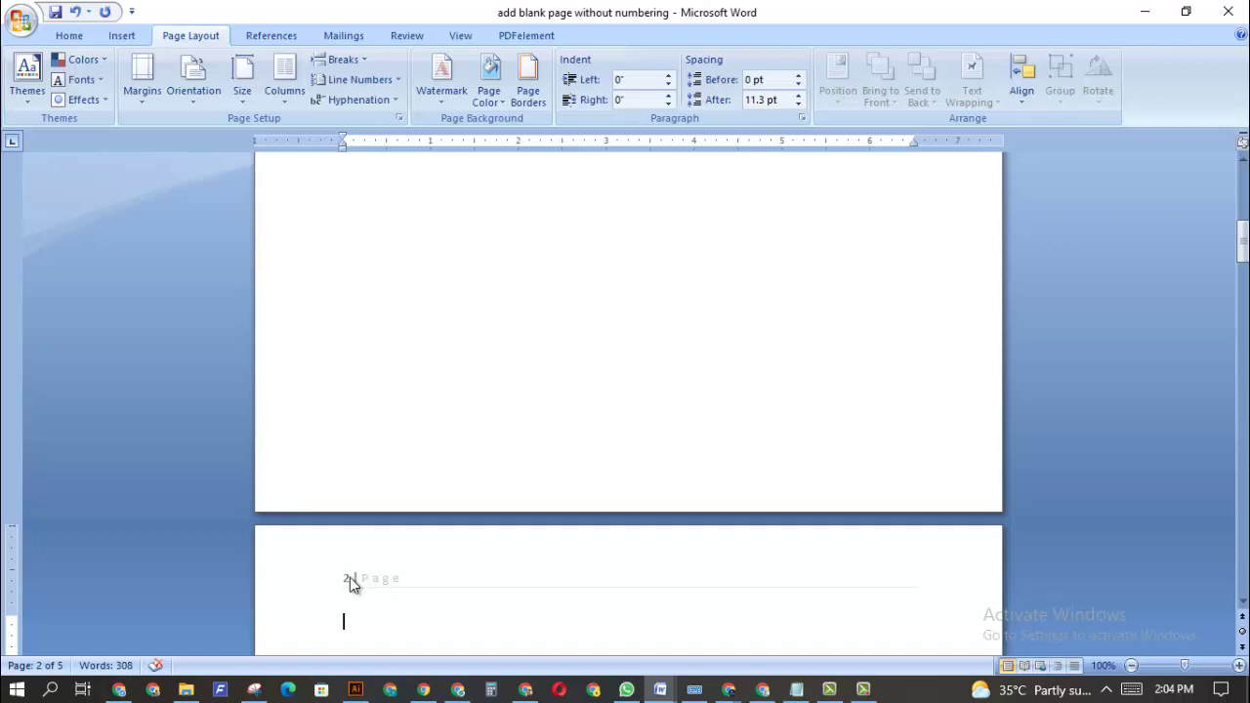
Step: Open the section 2 header, unlink it from section 1, and select its page number 2
double_click(376, 585)
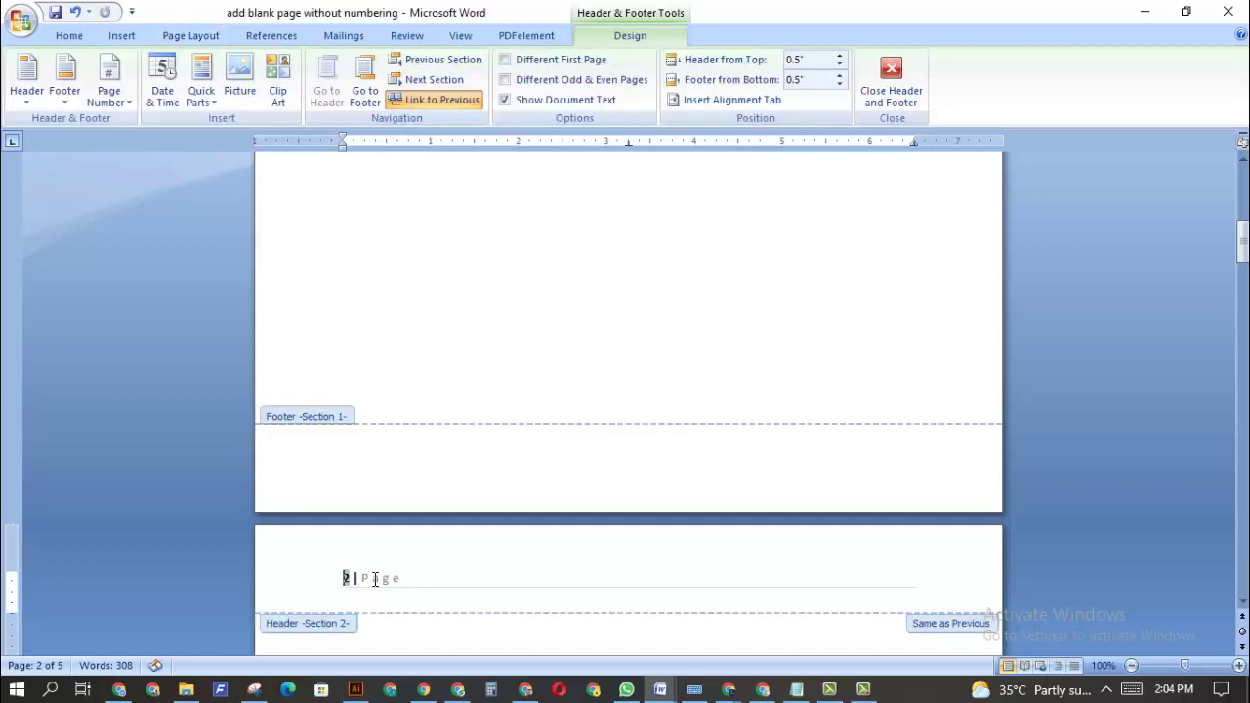
click(342, 580)
drag(344, 580, 352, 578)
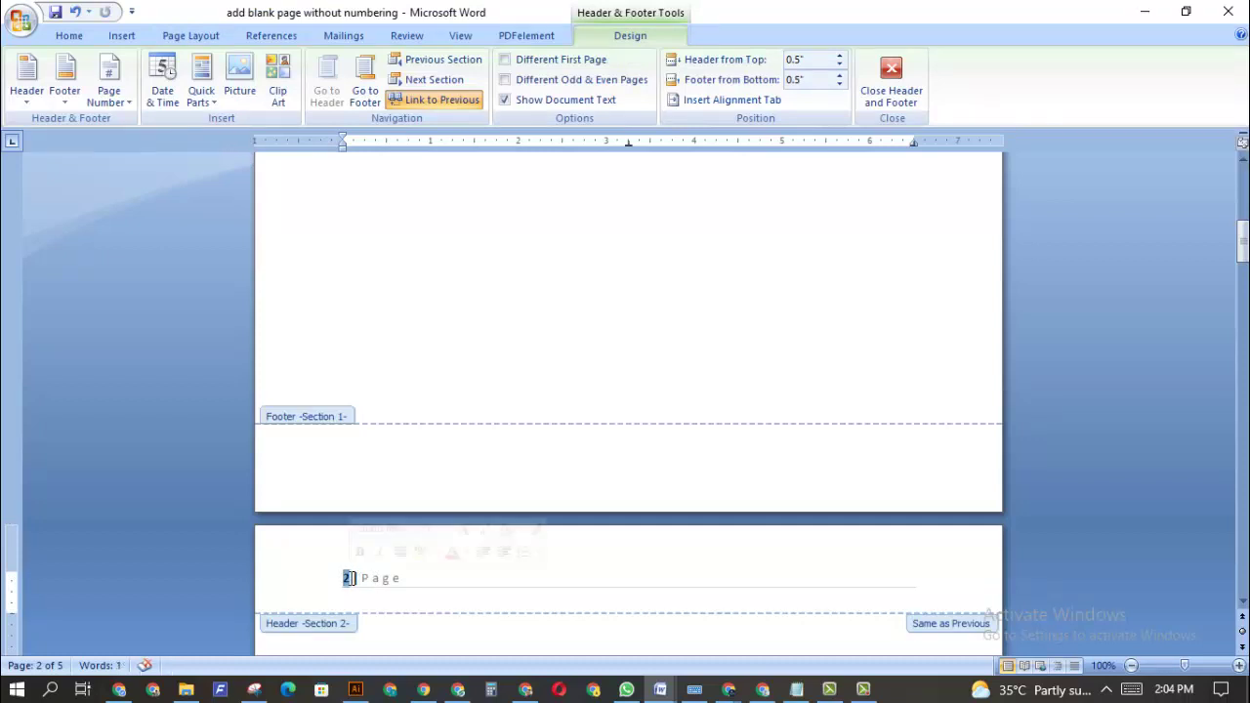
click(442, 100)
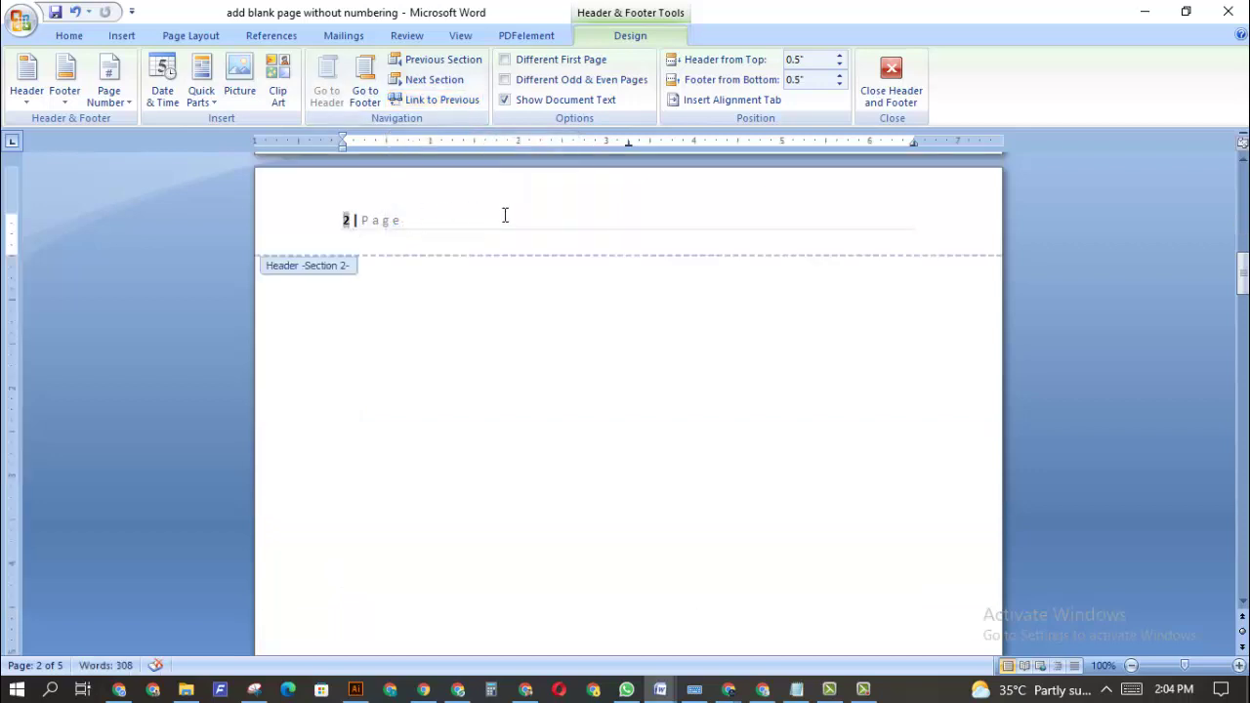
mouse_move(1242, 277)
mouse_down()
mouse_move(1242, 265)
mouse_move(1241, 517)
mouse_move(1242, 264)
mouse_move(1240, 277)
mouse_move(1218, 239)
mouse_move(1232, 303)
mouse_move(1228, 260)
mouse_up()
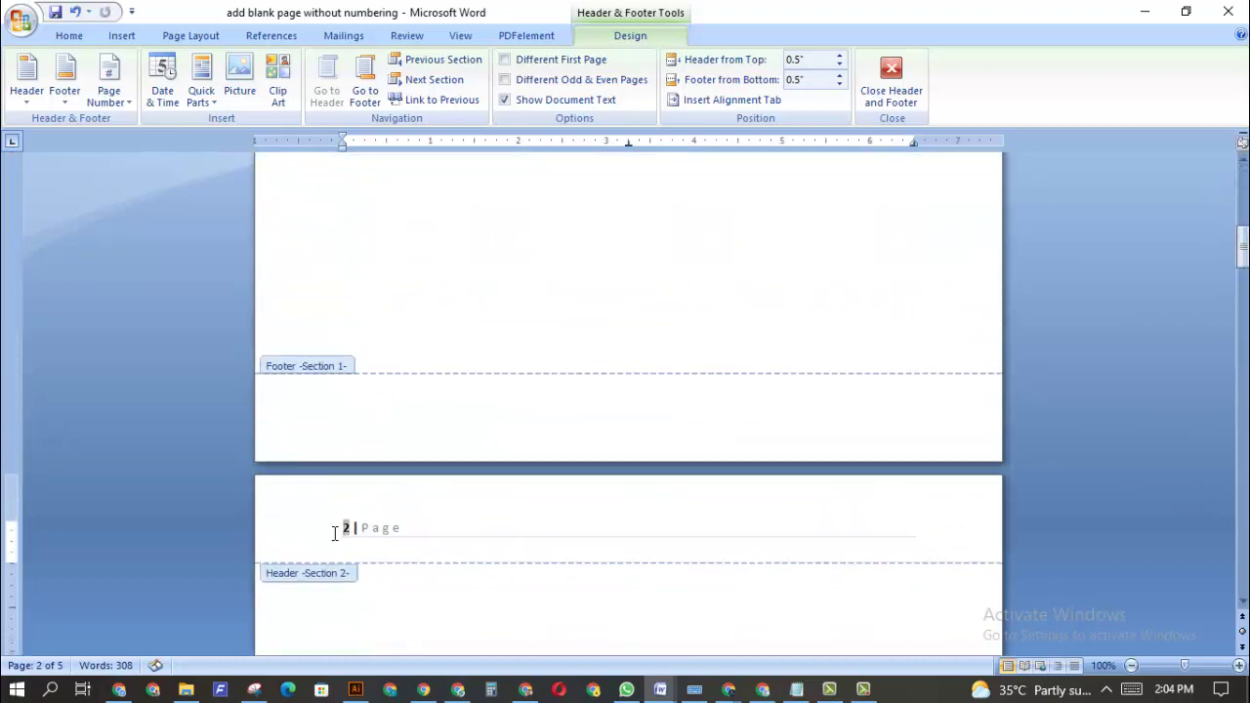
double_click(346, 529)
Step: Format the section 2 page numbers to start at 1, then scroll to page 1's header
click(124, 39)
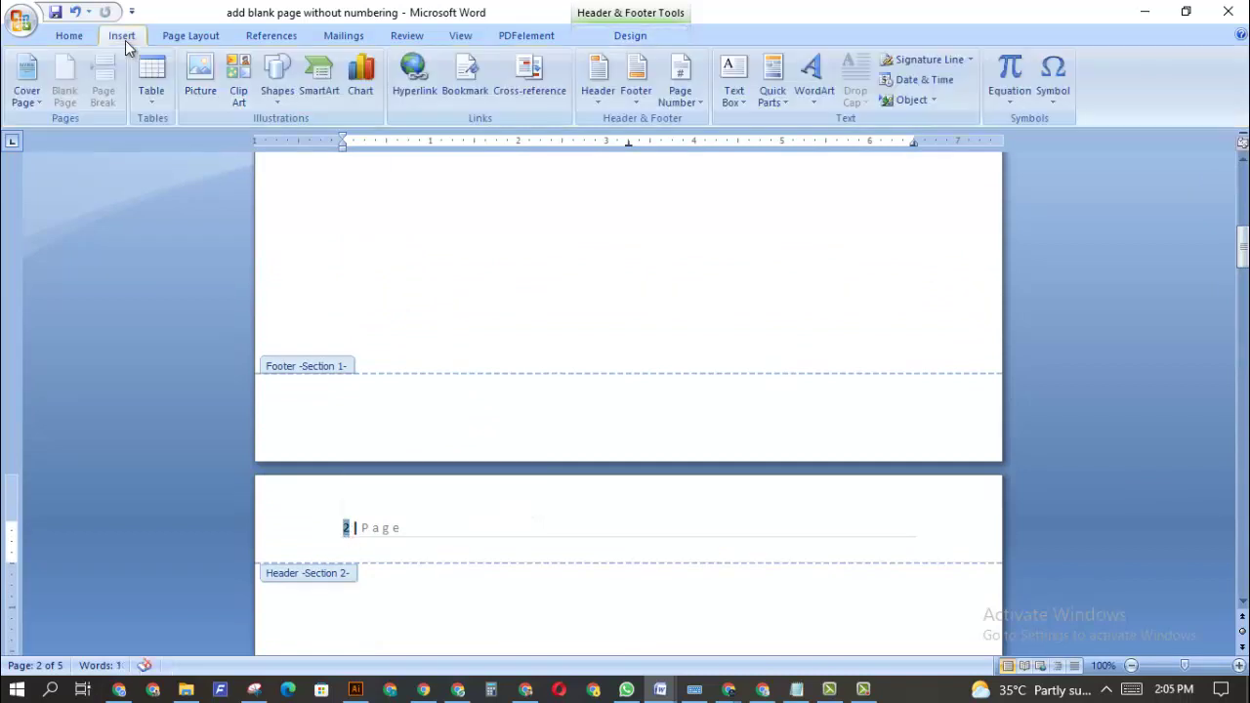
click(693, 103)
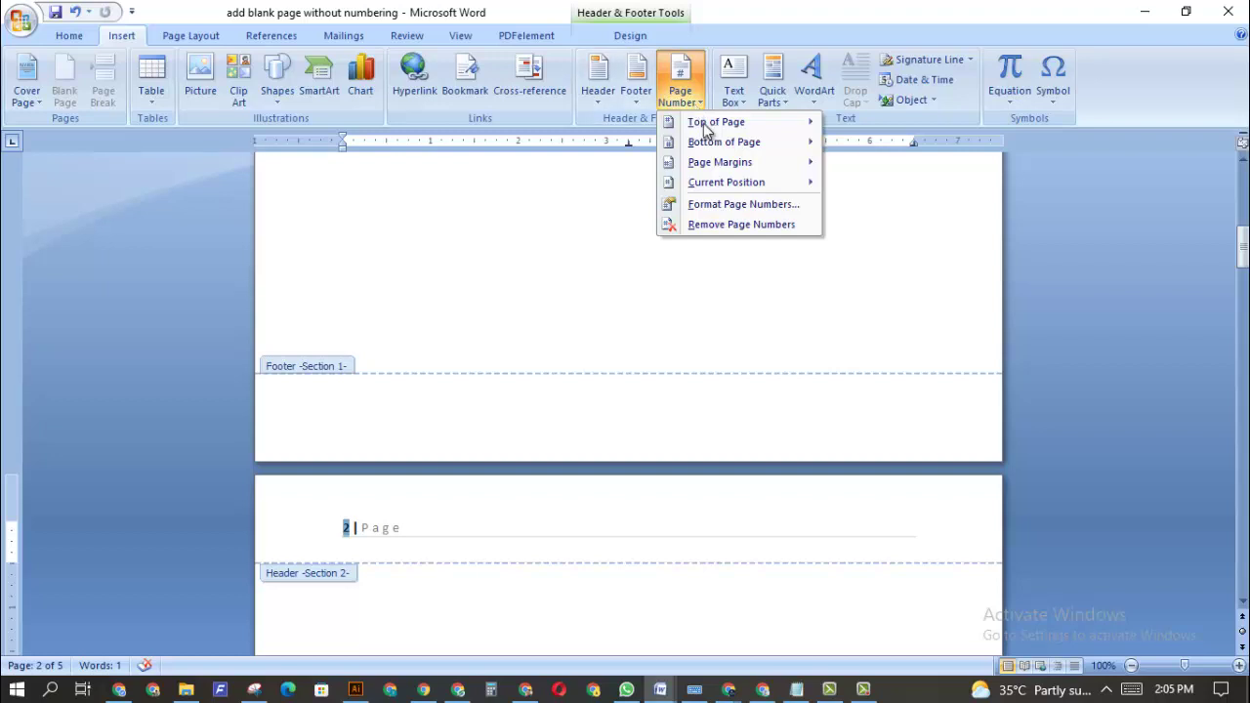
click(750, 203)
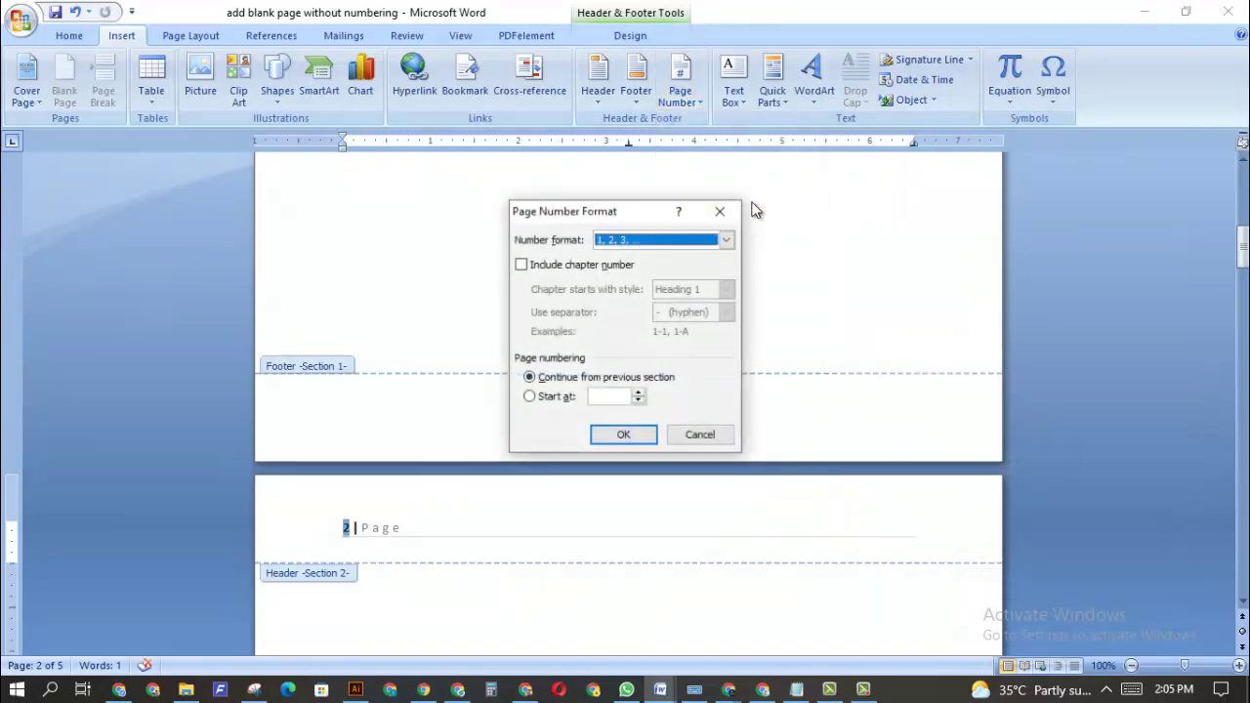
click(540, 397)
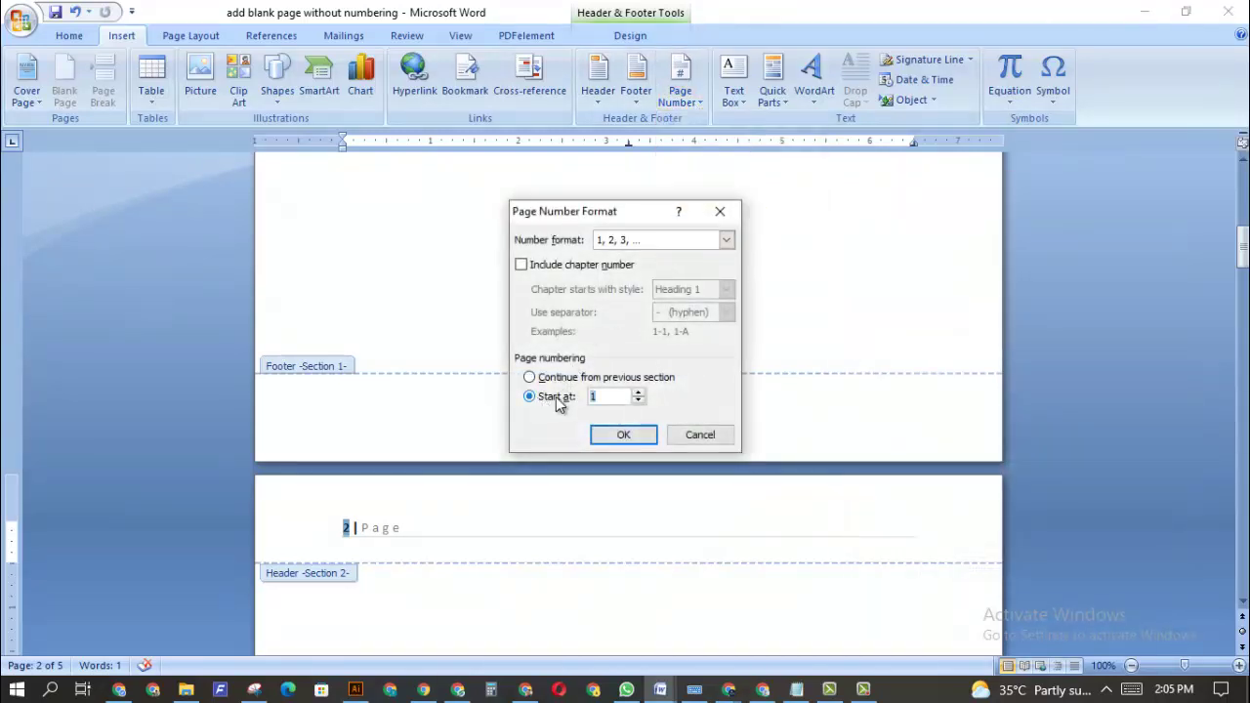
click(624, 435)
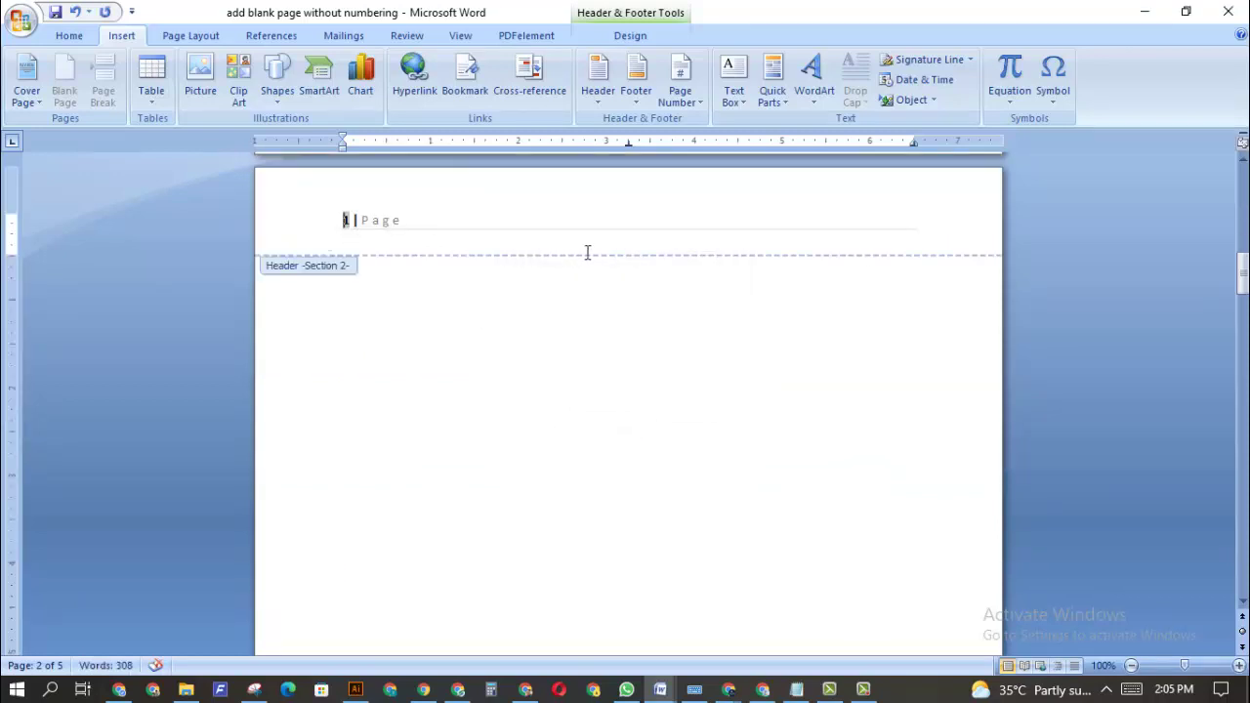
drag(1242, 278, 521, 105)
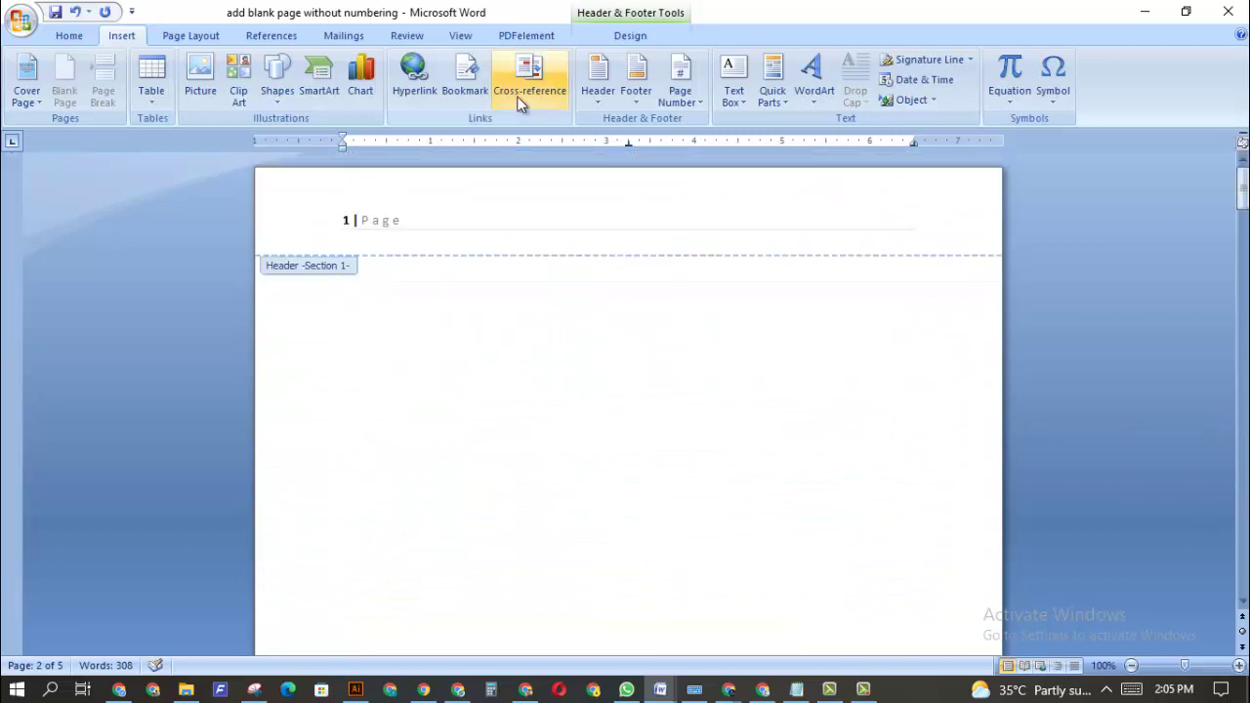
Step: Delete '1 | Page' from the first page's header and return to the body text
click(421, 223)
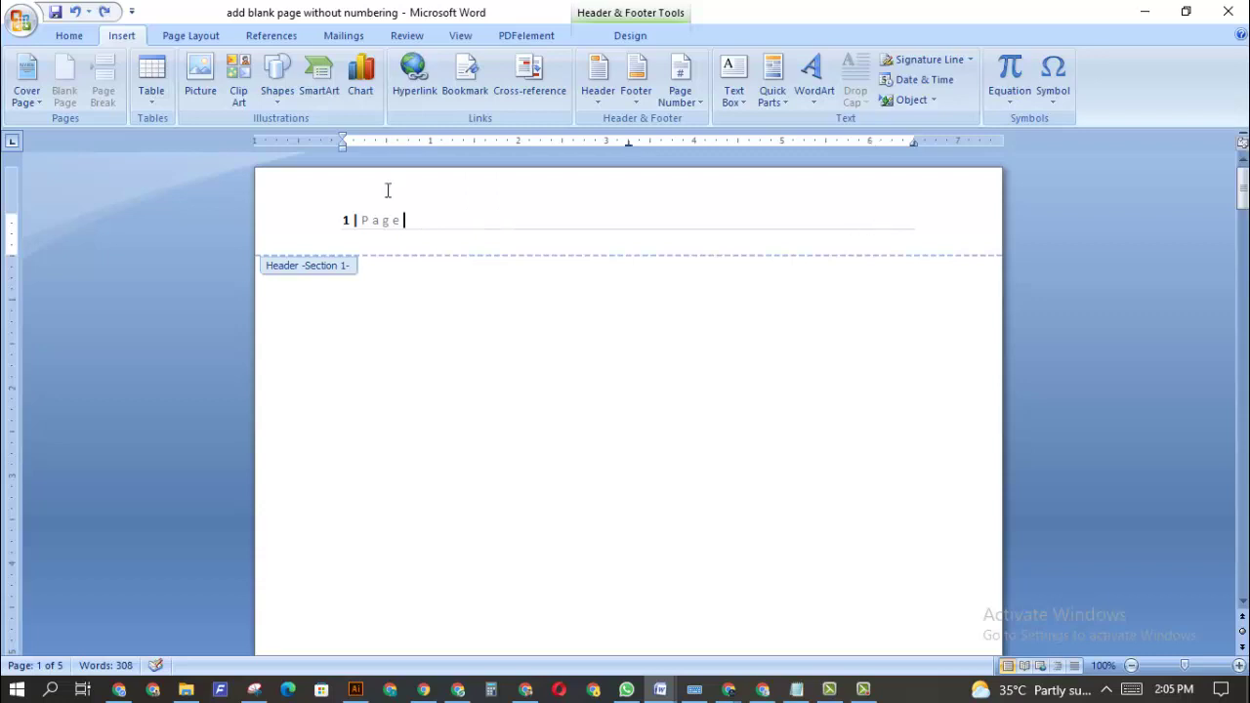
drag(403, 223, 299, 243)
key(Delete)
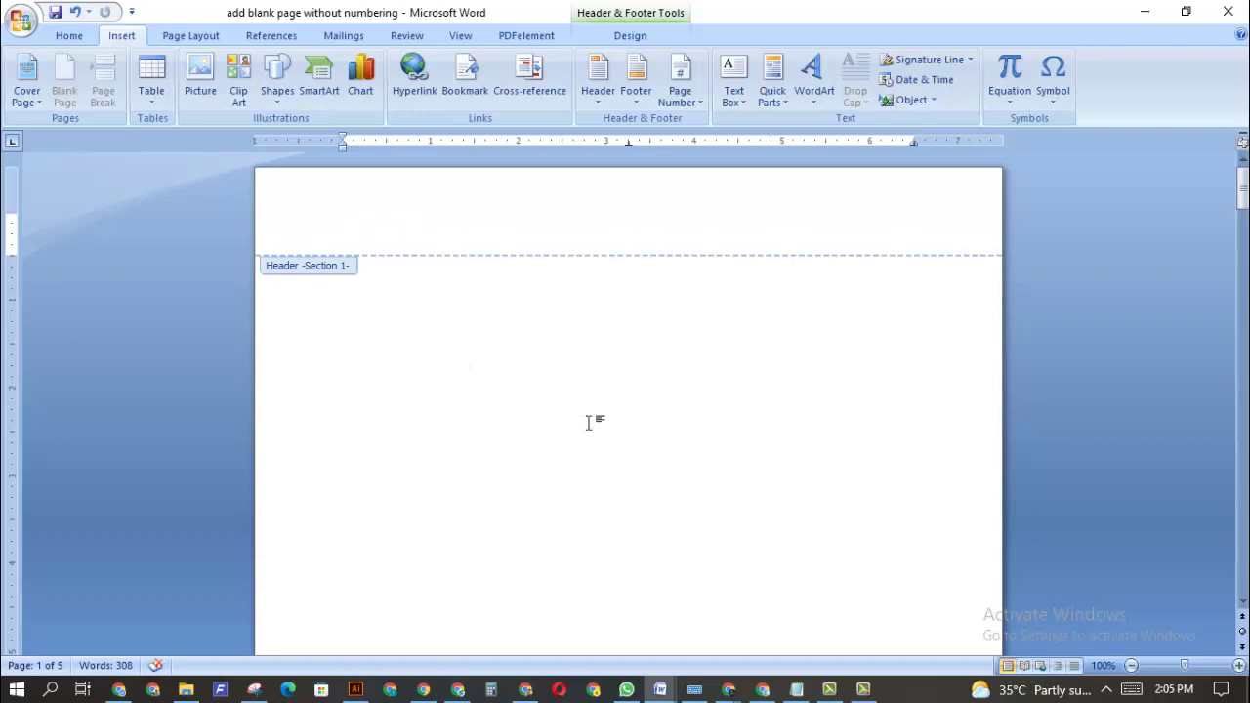
double_click(591, 420)
drag(1242, 244, 1241, 290)
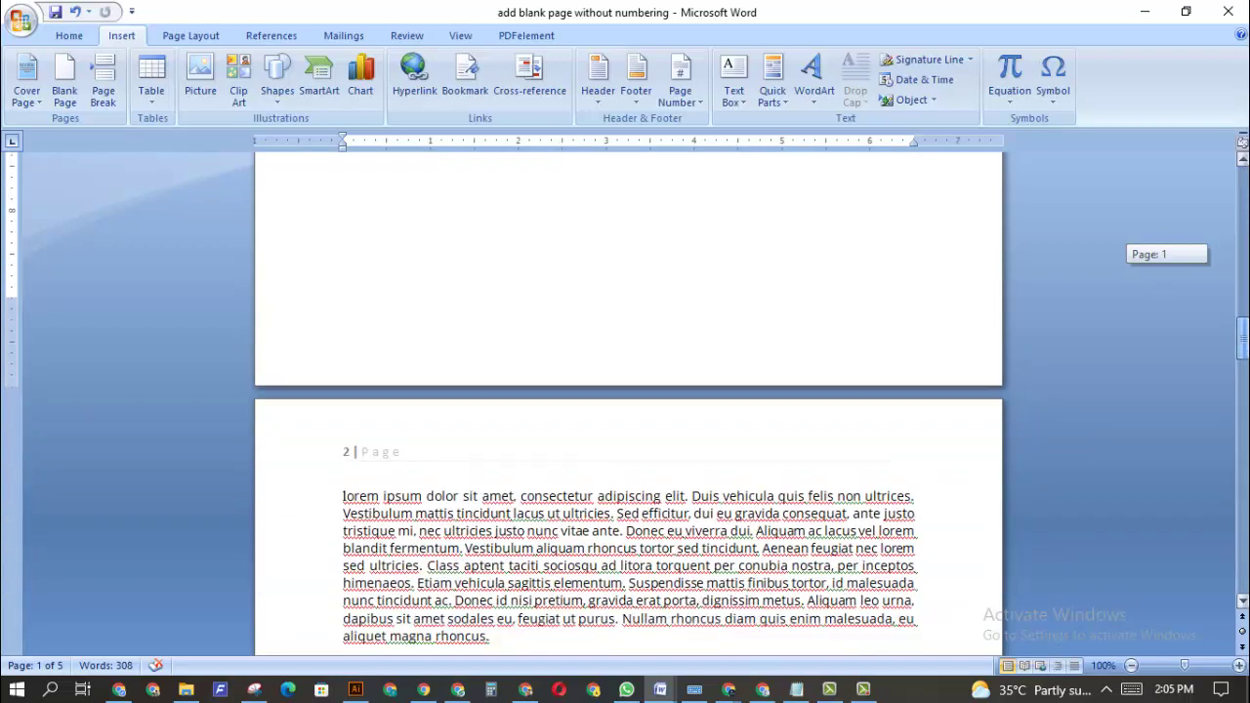
Step: Add a new paragraph after the final word 'laoreet' and insert two blank pages there
drag(1242, 314, 1242, 510)
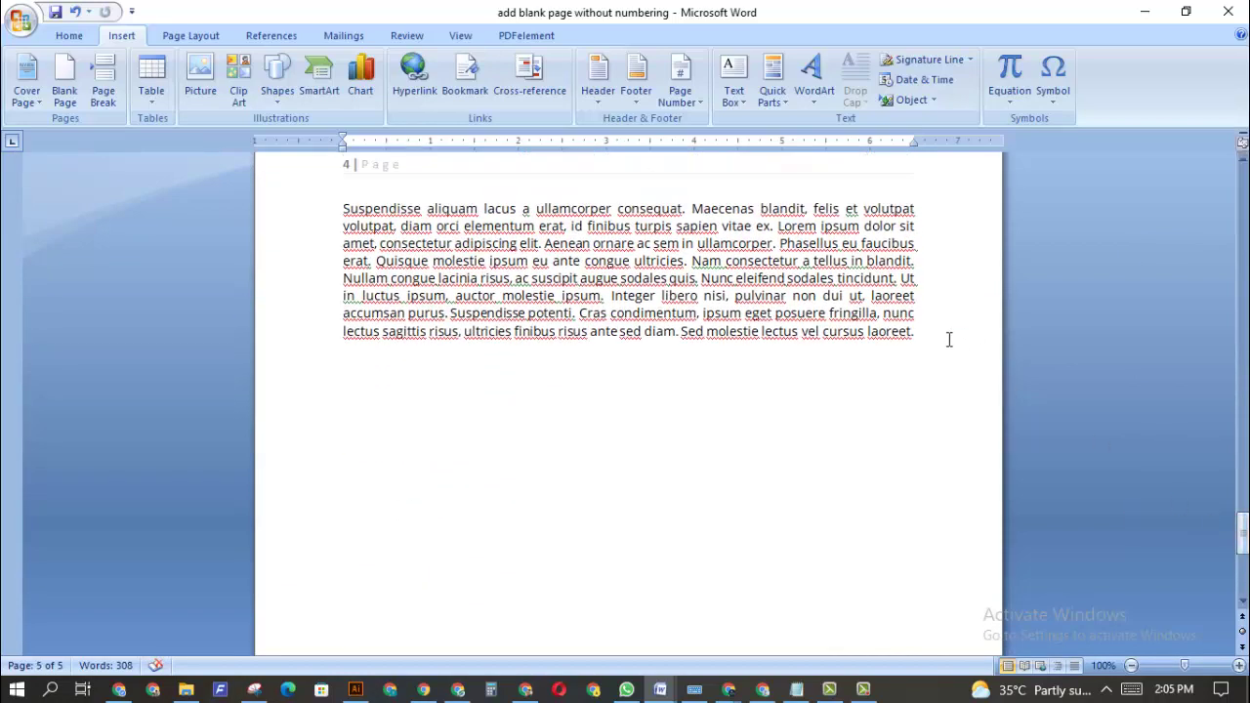
click(948, 339)
key(Return)
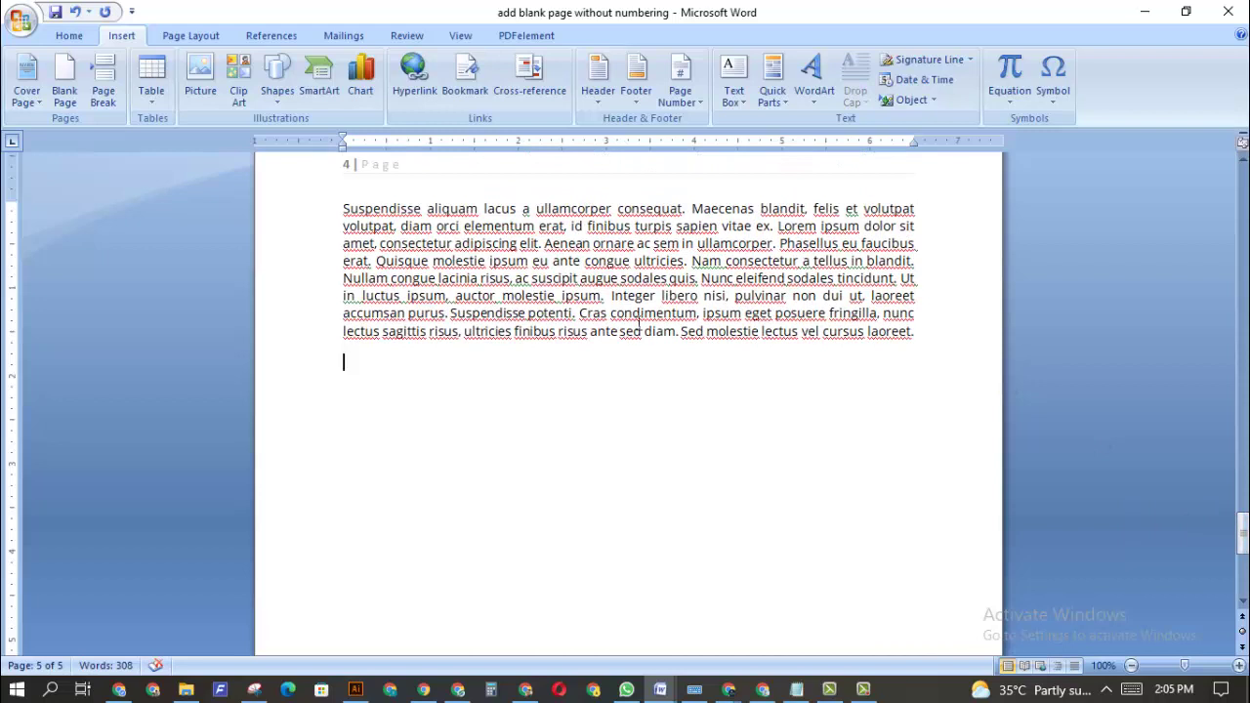
click(65, 78)
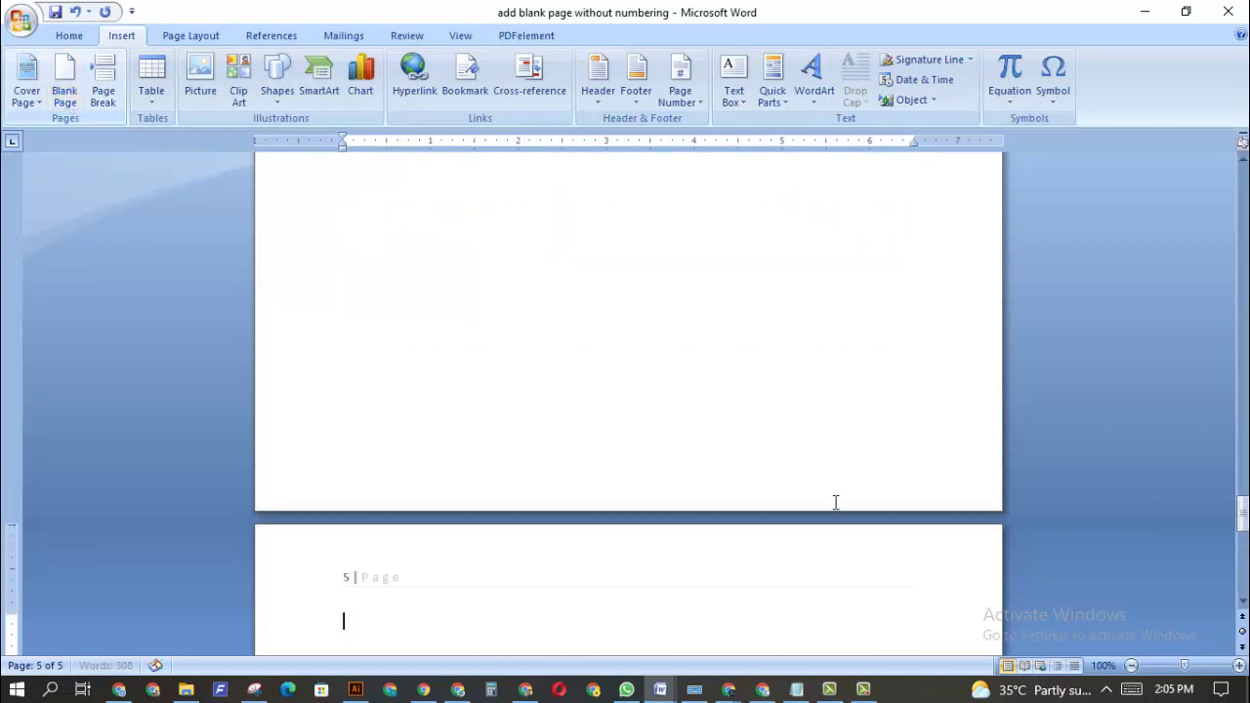
drag(1242, 517, 1242, 574)
click(667, 549)
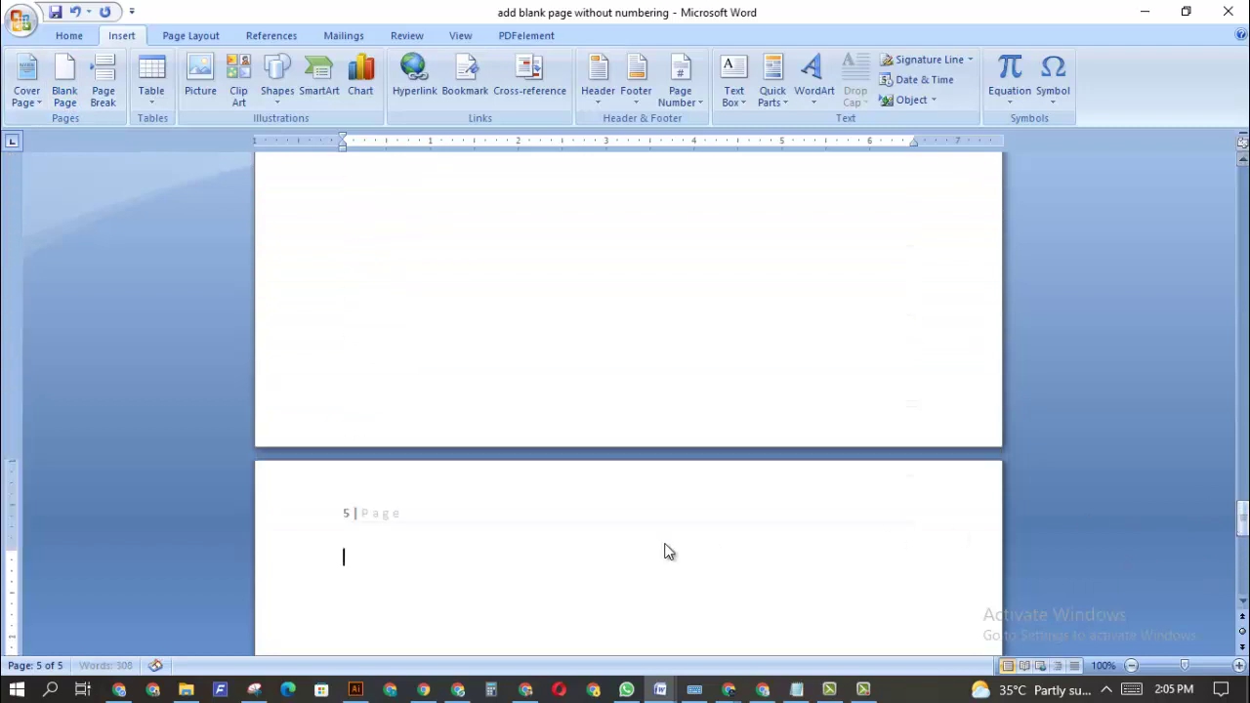
click(62, 92)
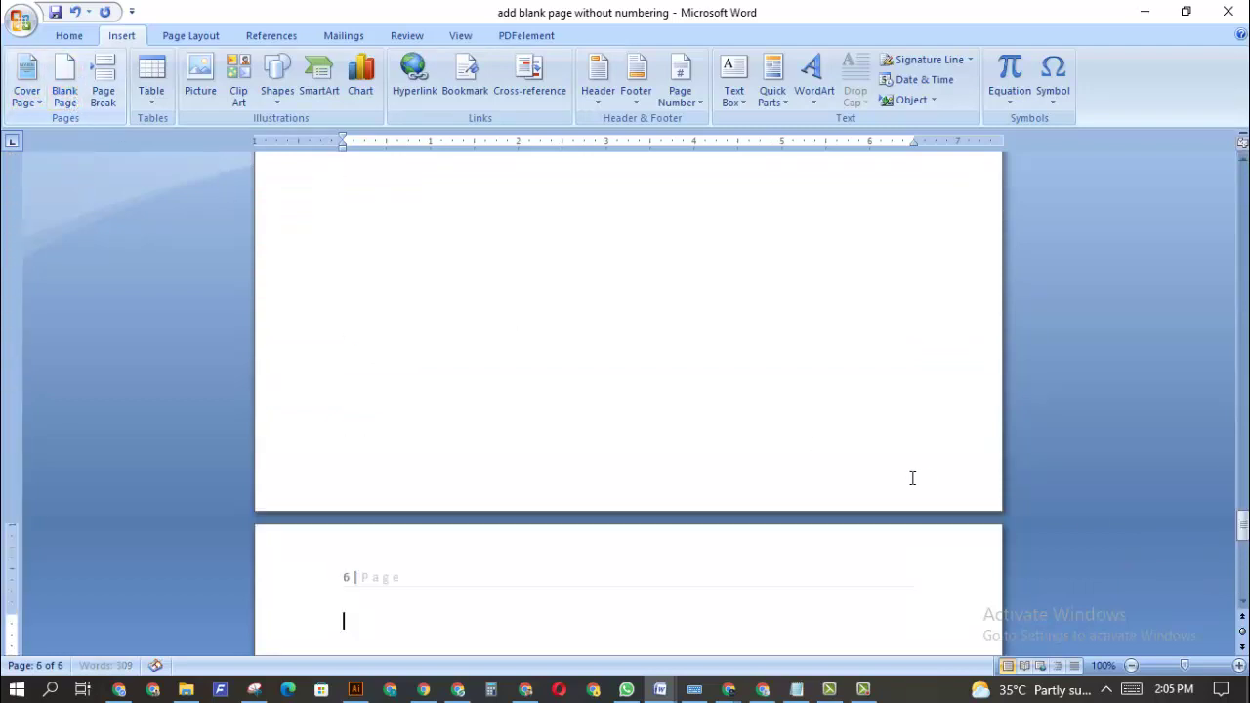
drag(1243, 527, 1242, 186)
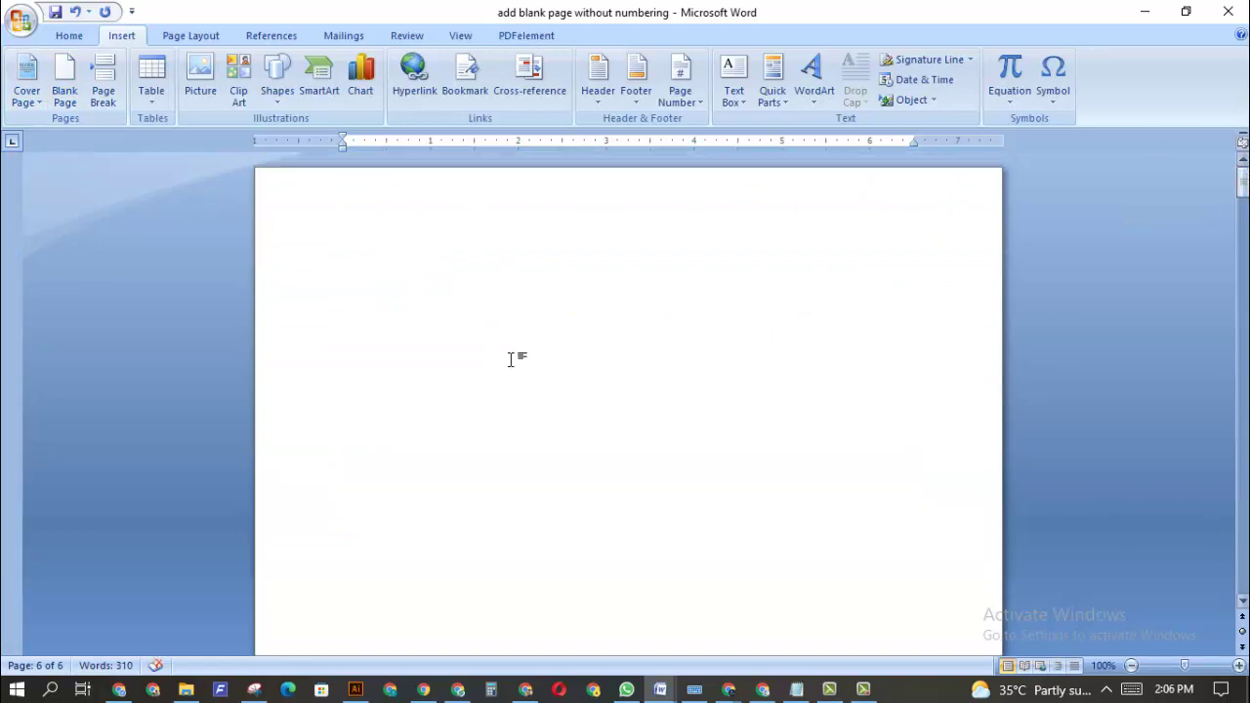
Step: Type 'cover' at the top of page 1, delete it, then undo to restore it
text(cover)
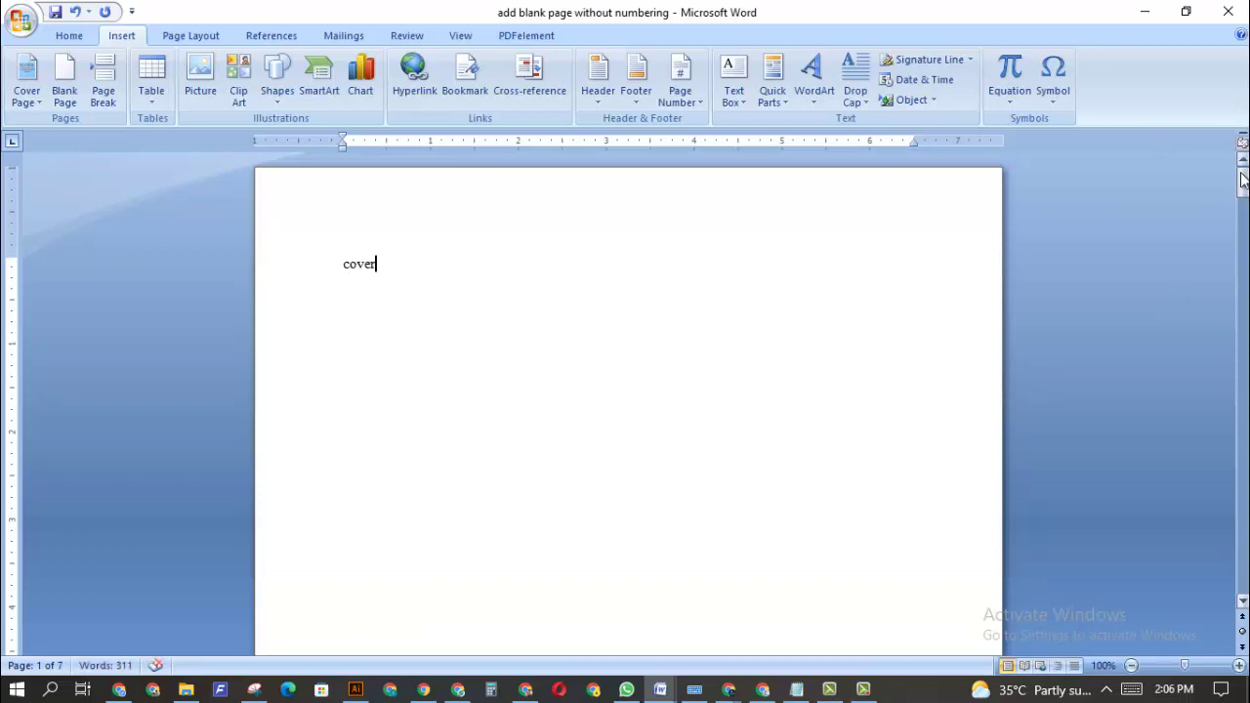
drag(1244, 189, 1243, 184)
drag(396, 273, 335, 276)
key(Delete)
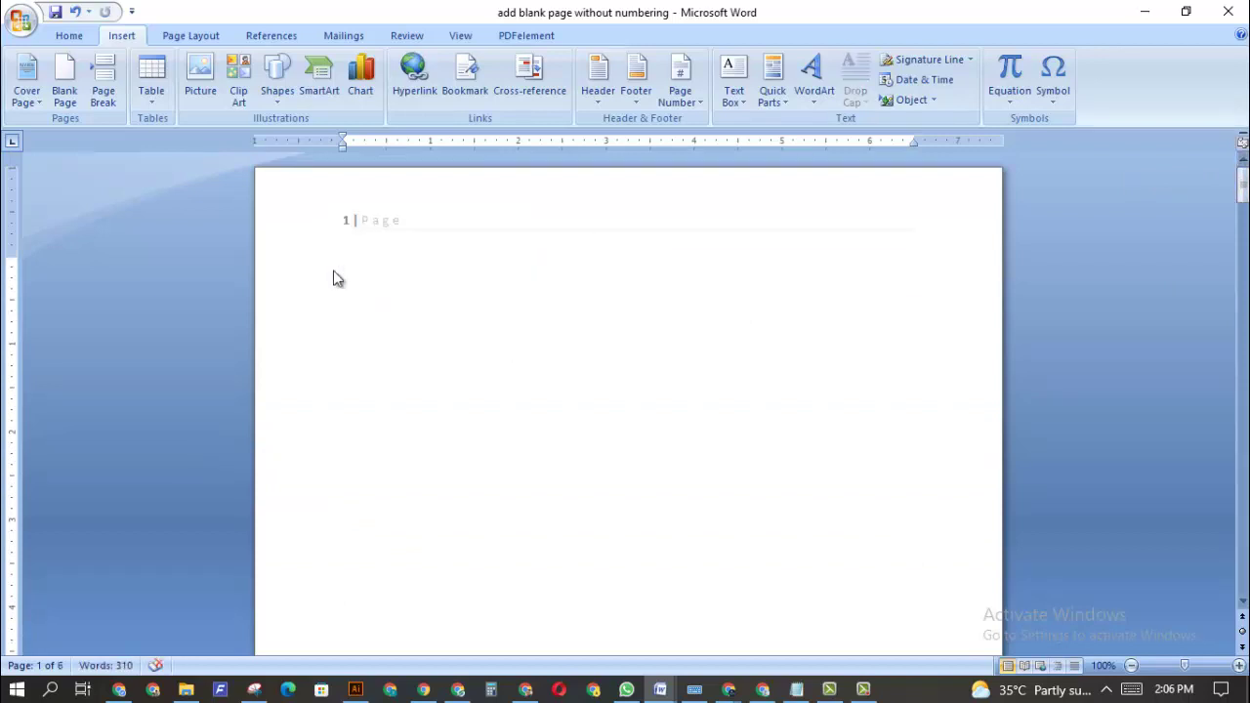
key(ctrl+z)
click(468, 306)
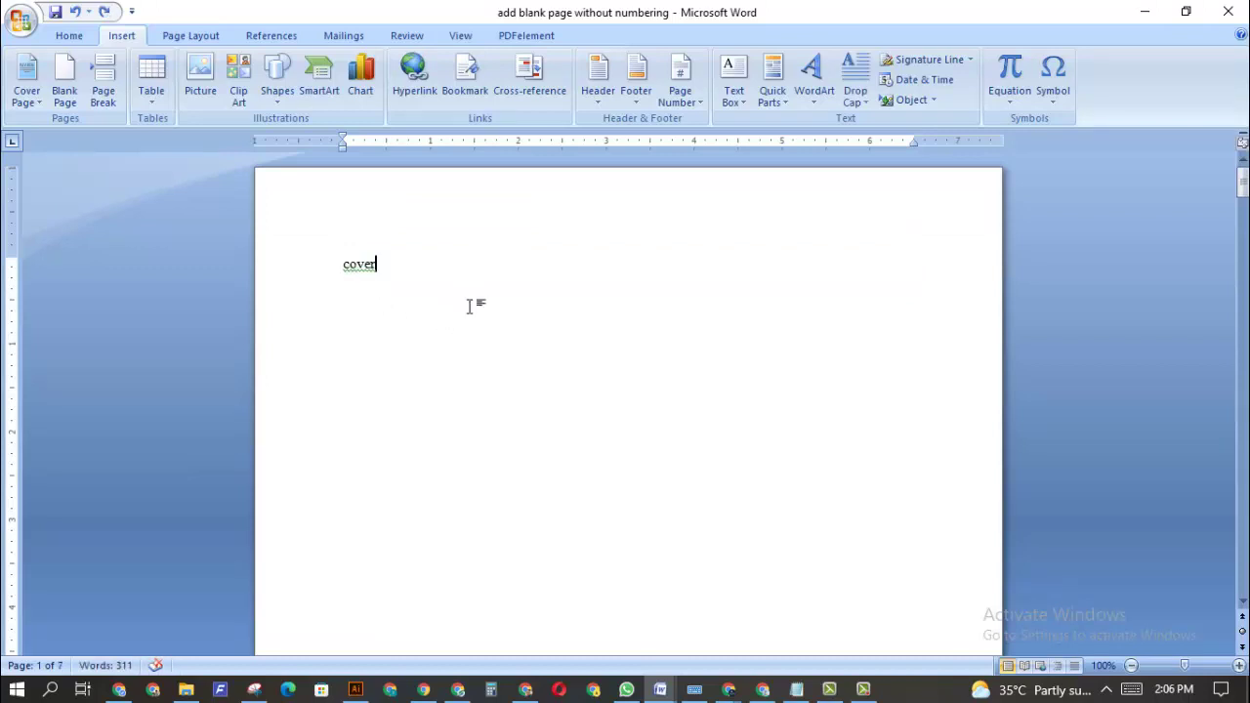